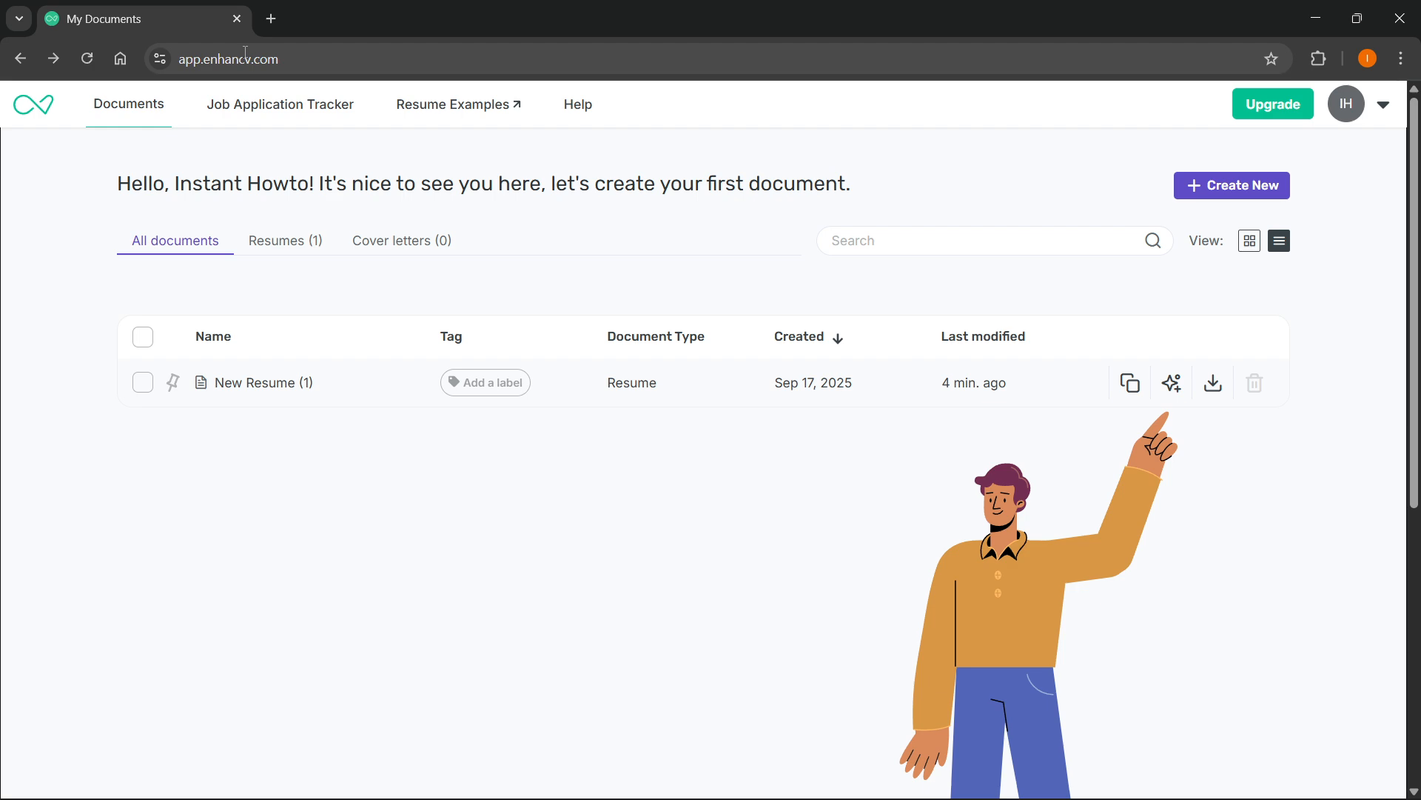
Create a new resume and choose to start it with an industry example.
click(1246, 192)
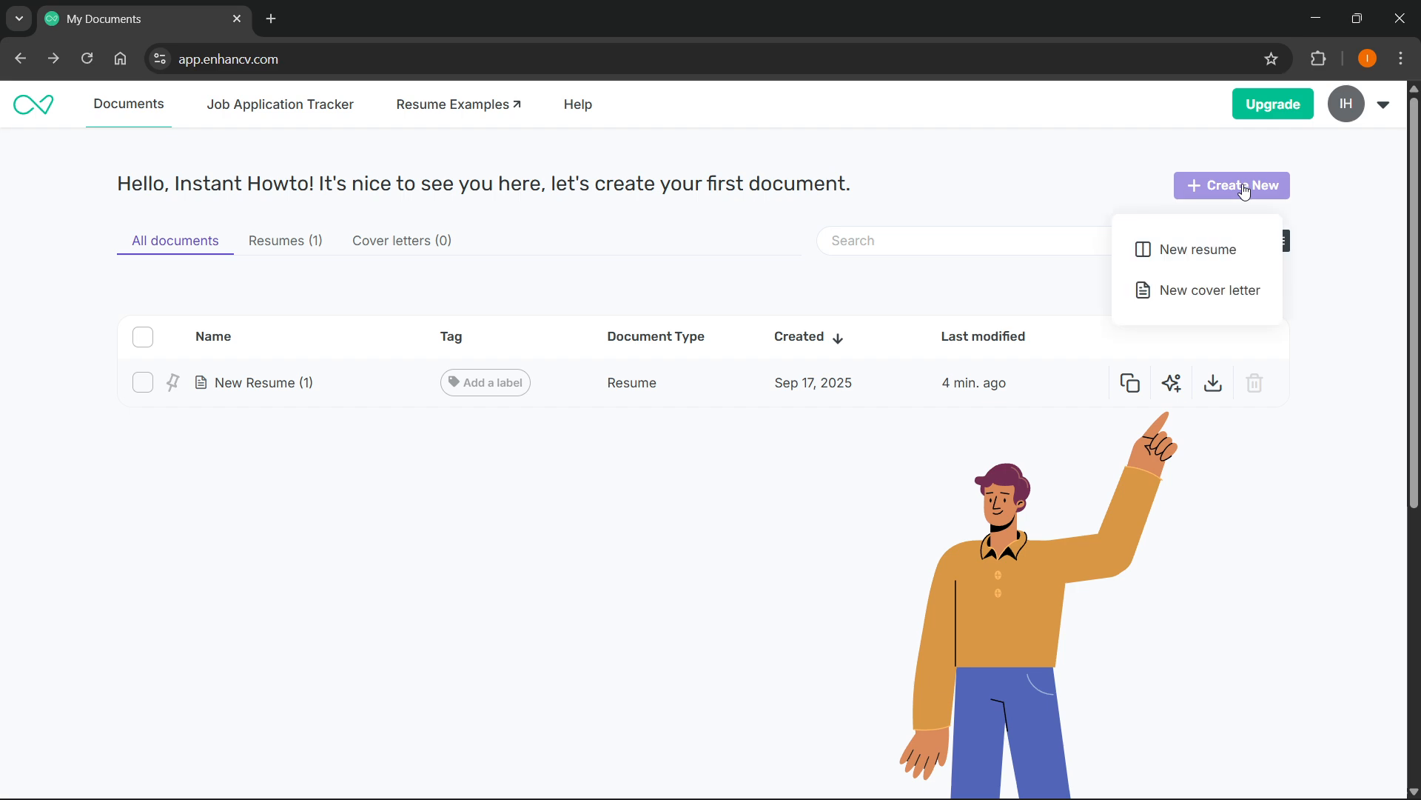
click(1182, 252)
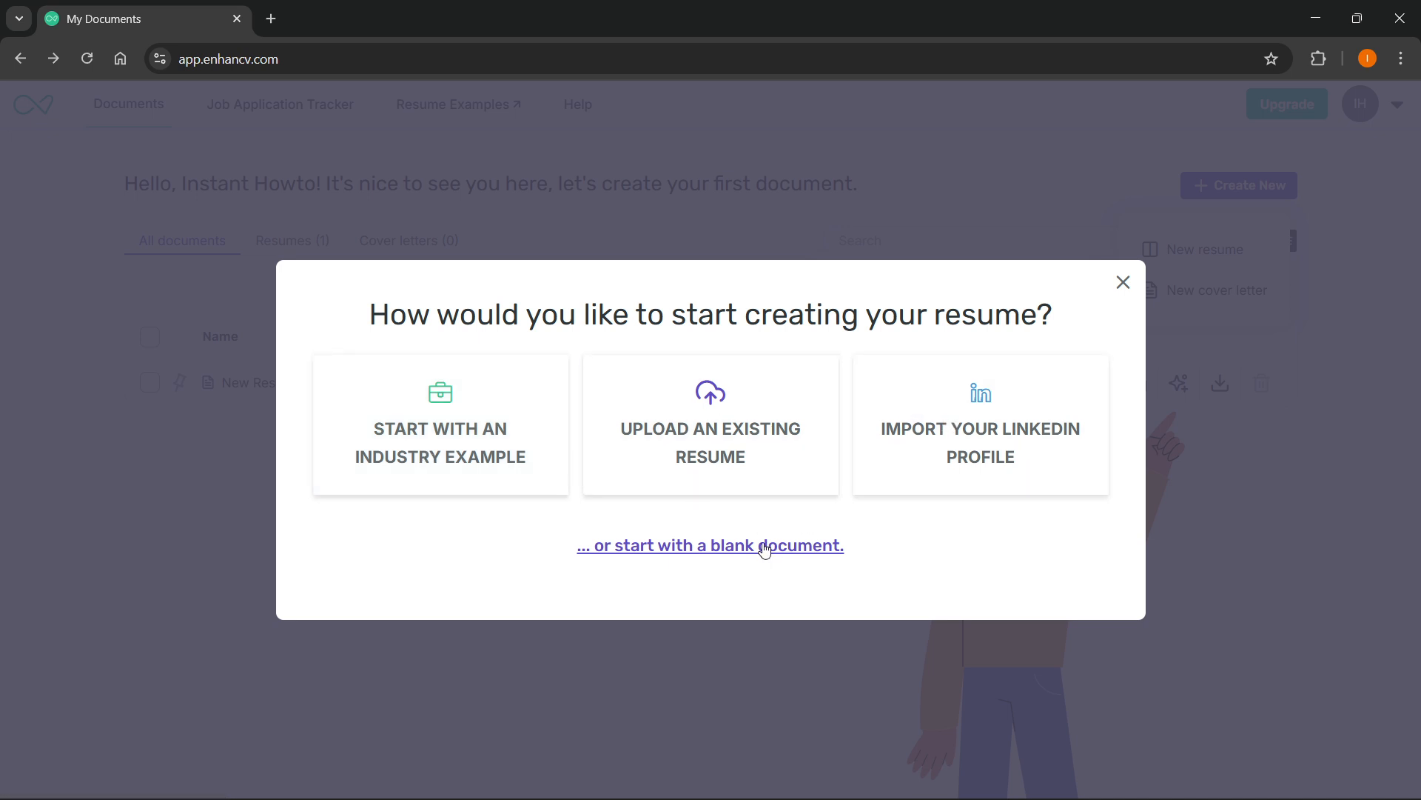
click(427, 442)
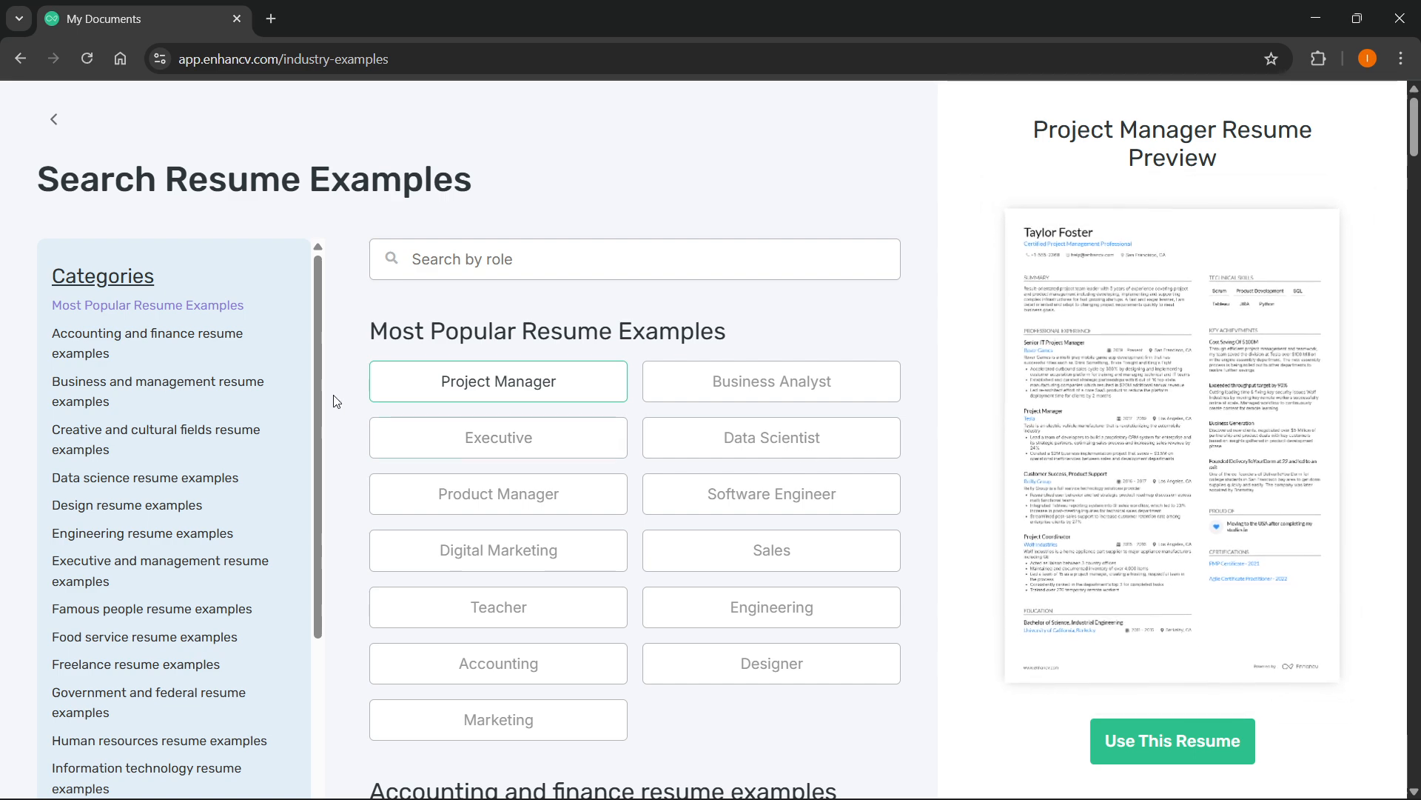
Browse the resume example categories and preview the Software Engineer example.
scroll(139, 494, down, 3)
scroll(140, 495, up, 3)
scroll(552, 477, down, 7)
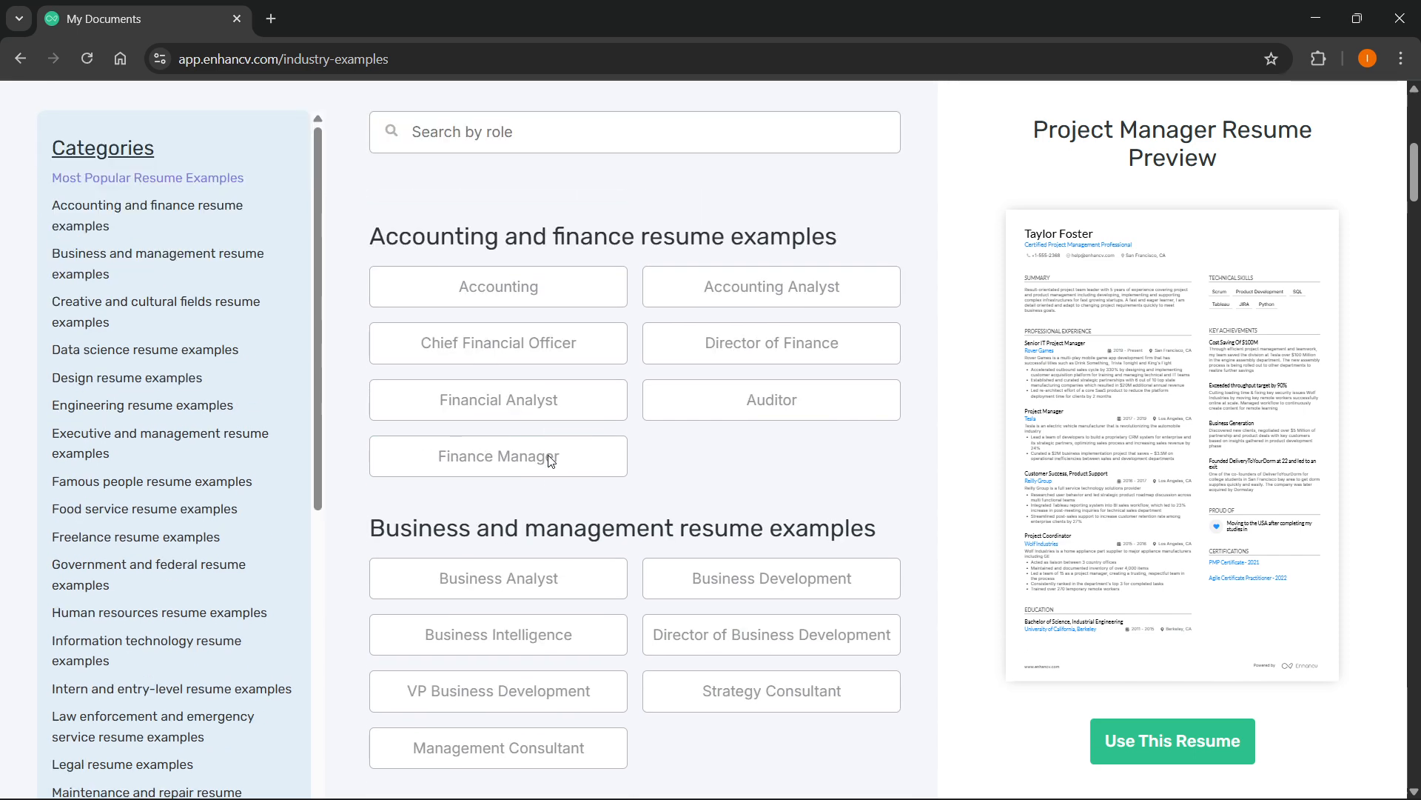
scroll(548, 459, up, 7)
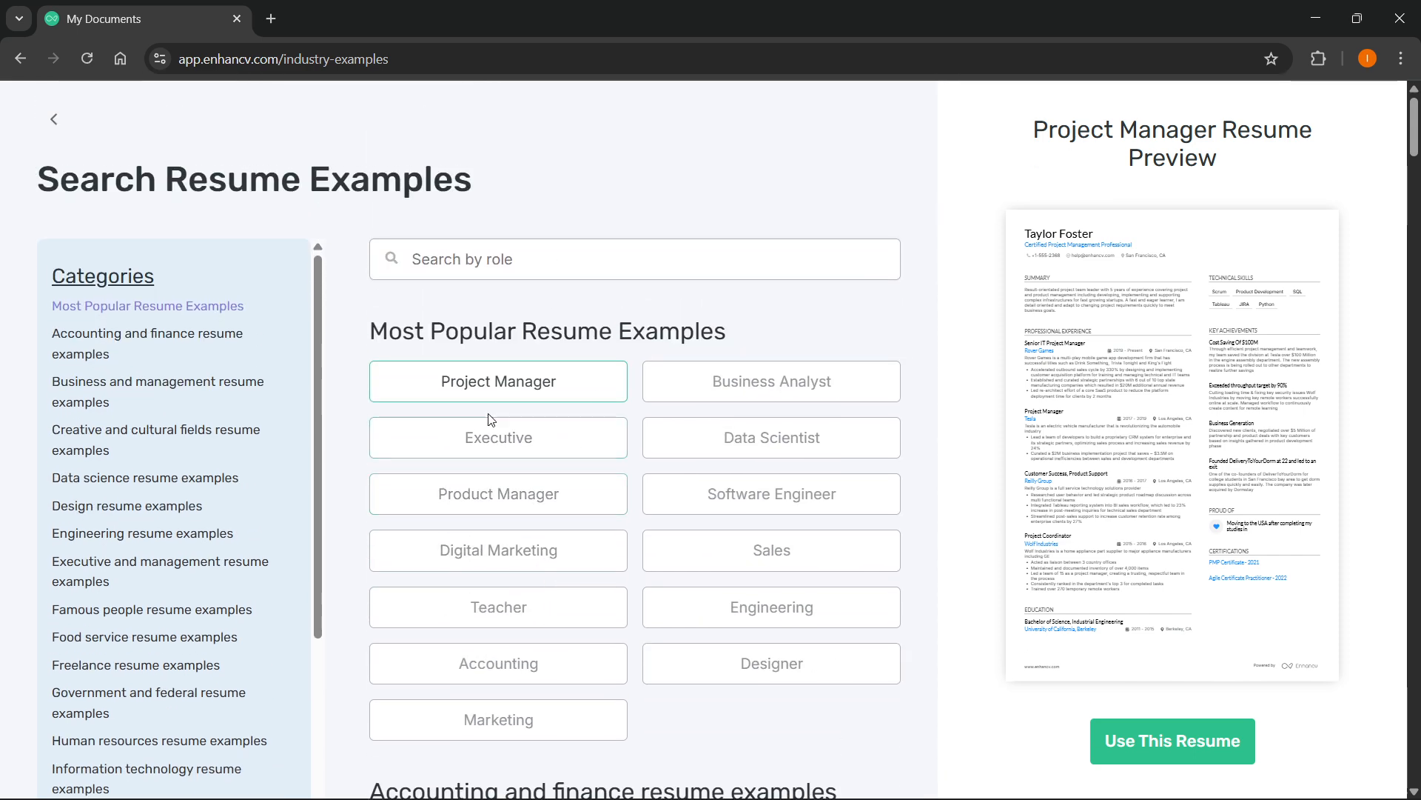
scroll(492, 415, down, 8)
scroll(496, 426, up, 8)
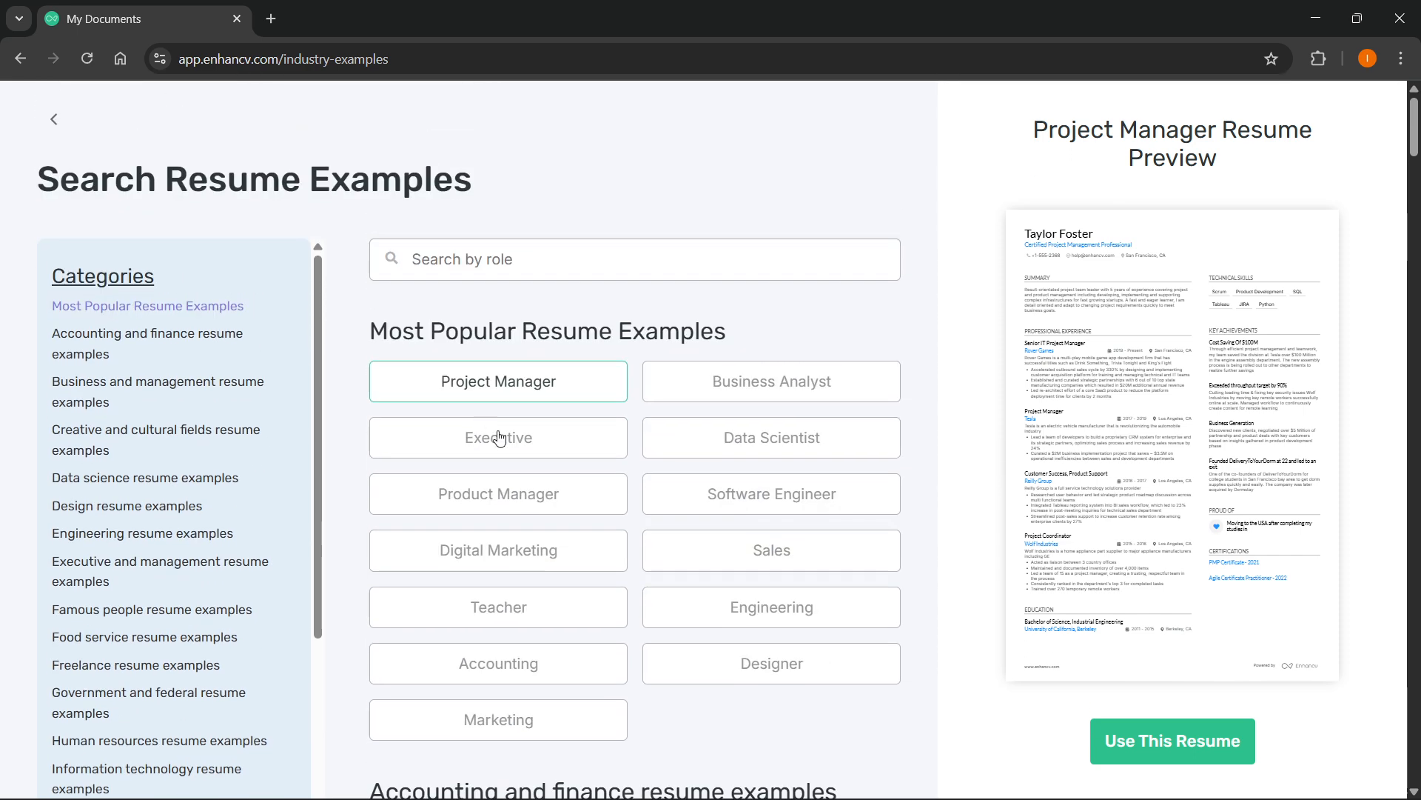
click(774, 494)
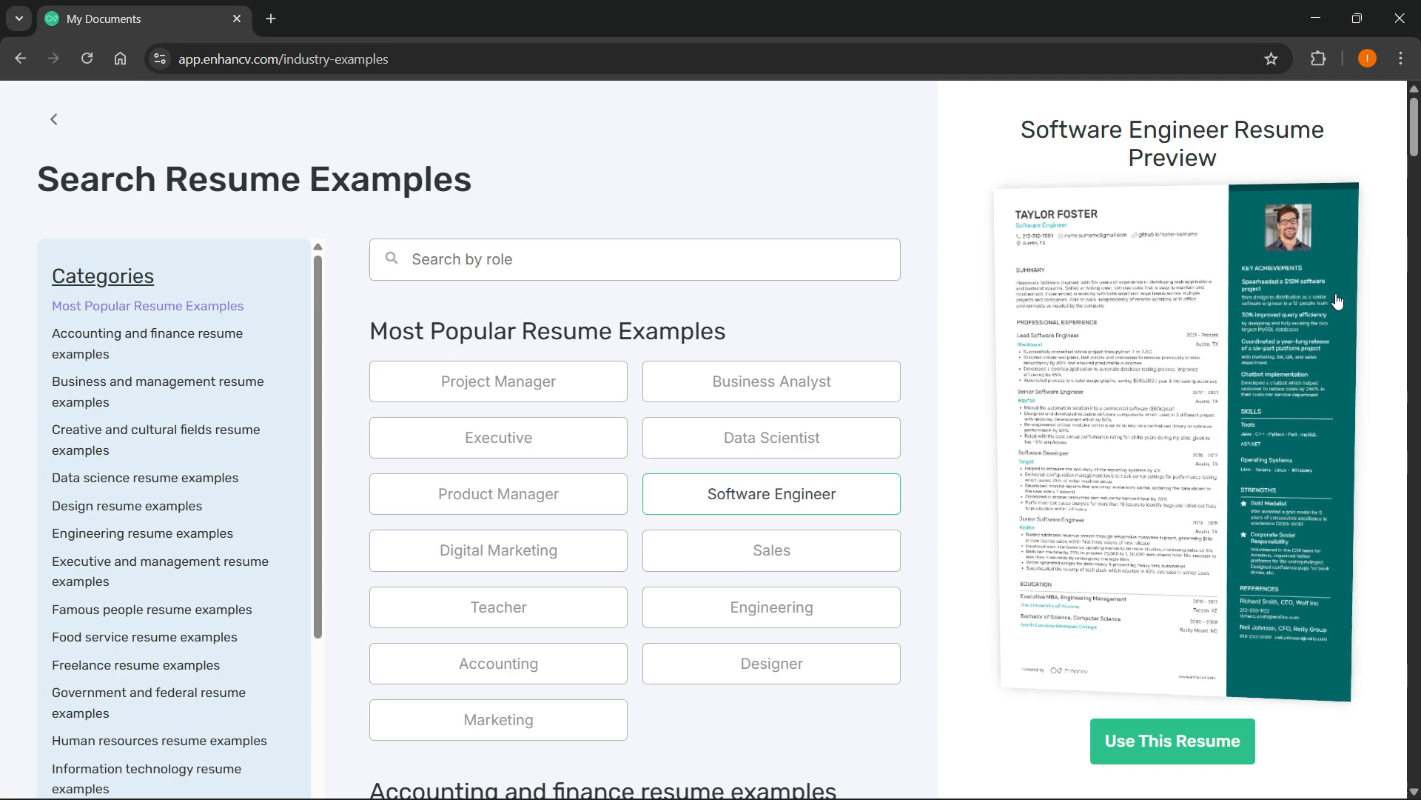
Look through further categories and preview the Artist, Writer, Actor, Data Engineer and Video Editor resume examples.
scroll(852, 556, down, 13)
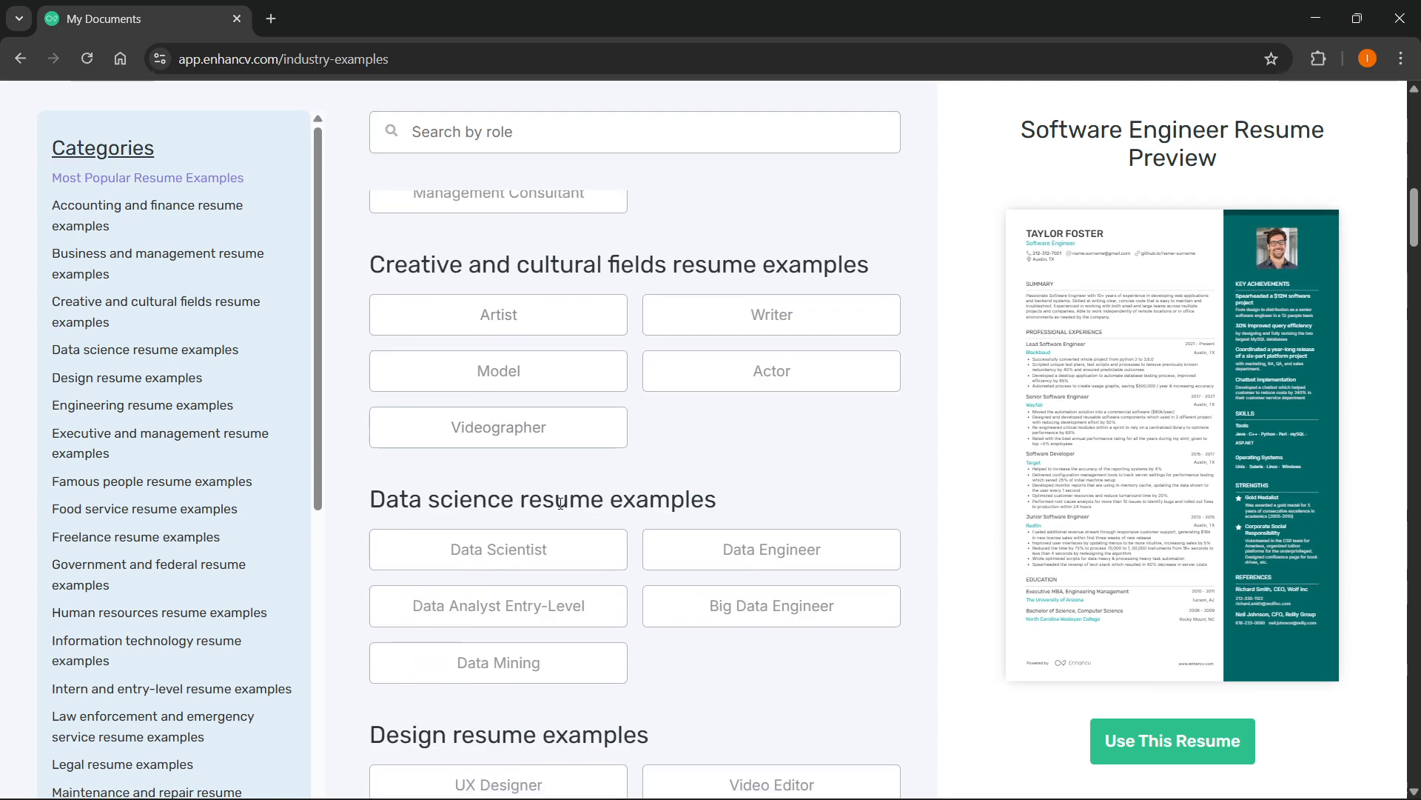
click(598, 329)
click(814, 327)
click(806, 373)
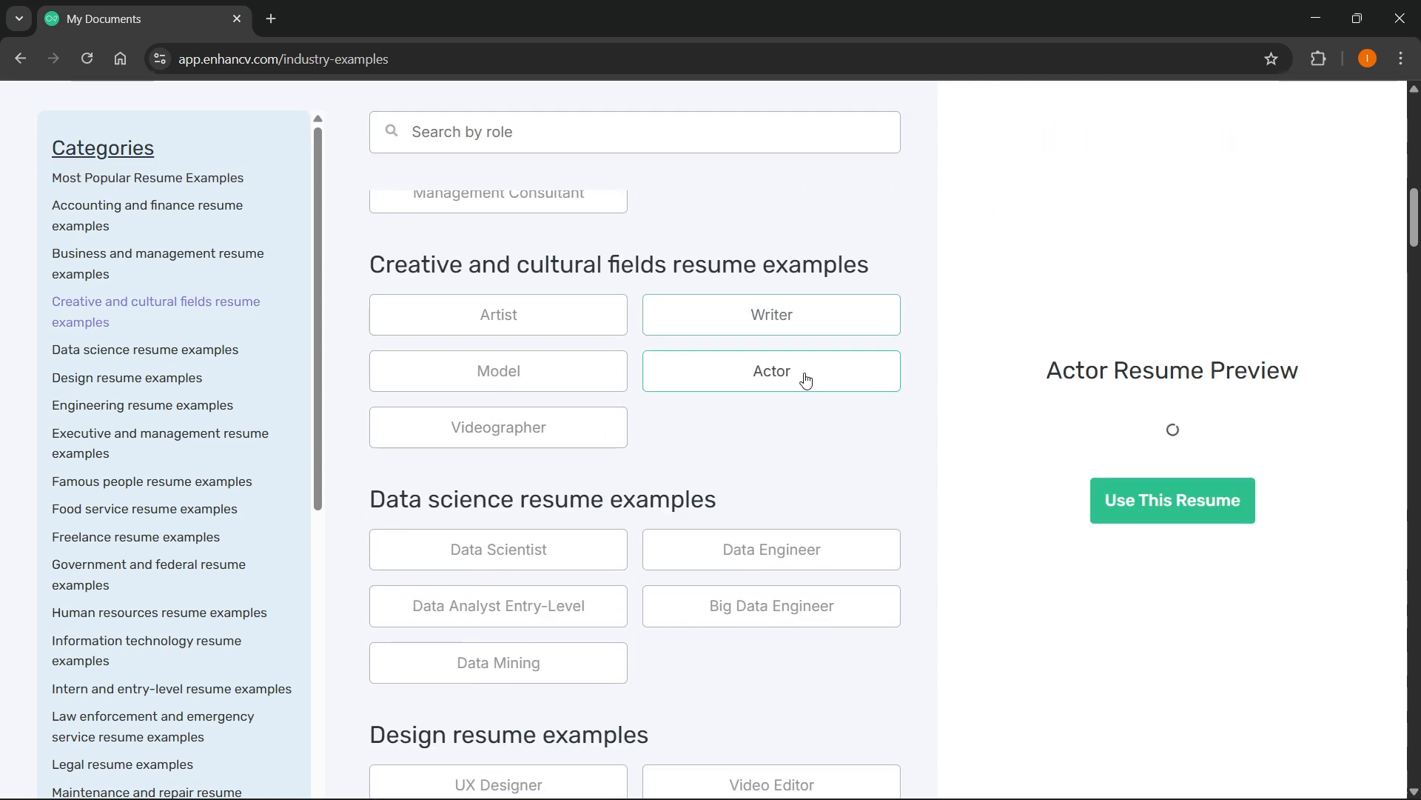
click(711, 549)
scroll(752, 479, down, 5)
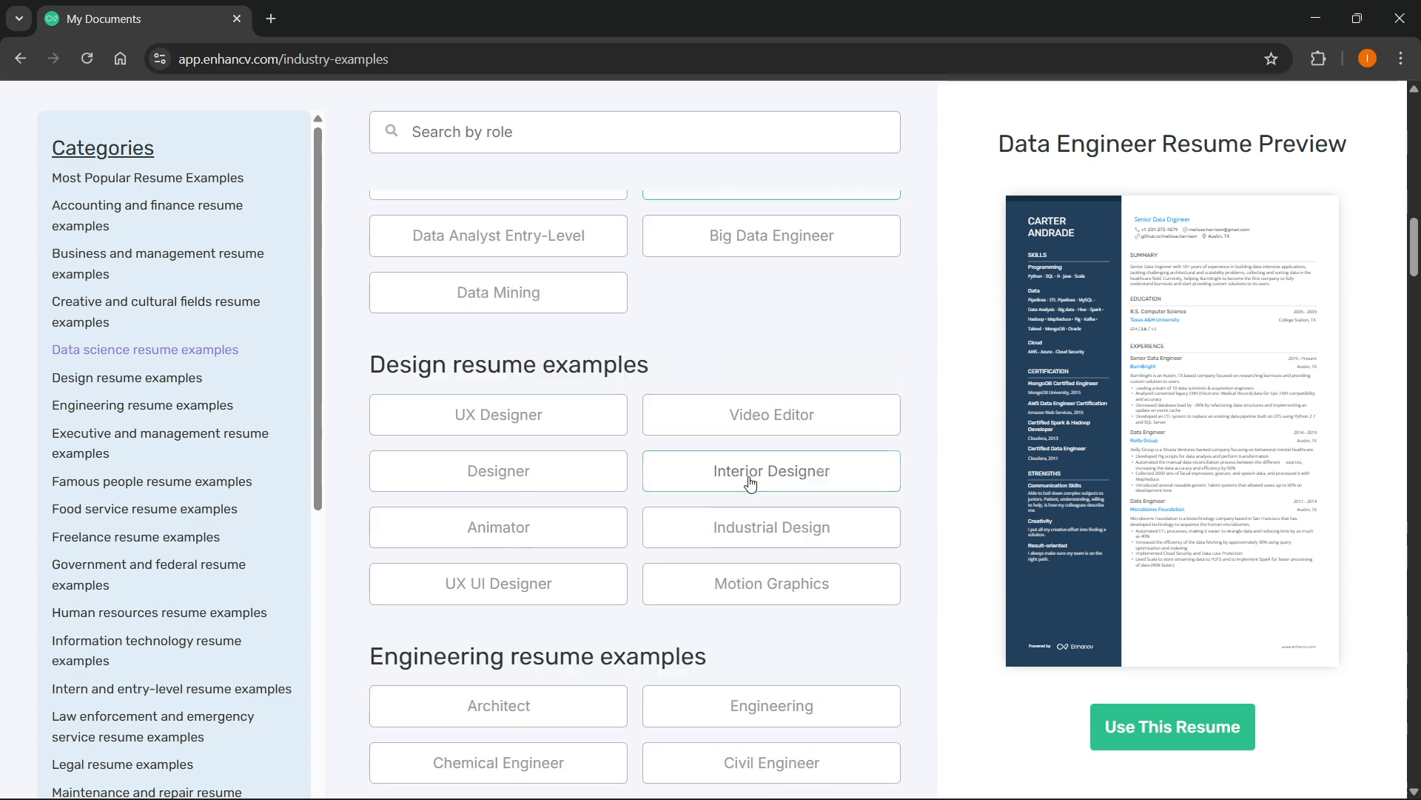
click(764, 426)
scroll(703, 400, down, 6)
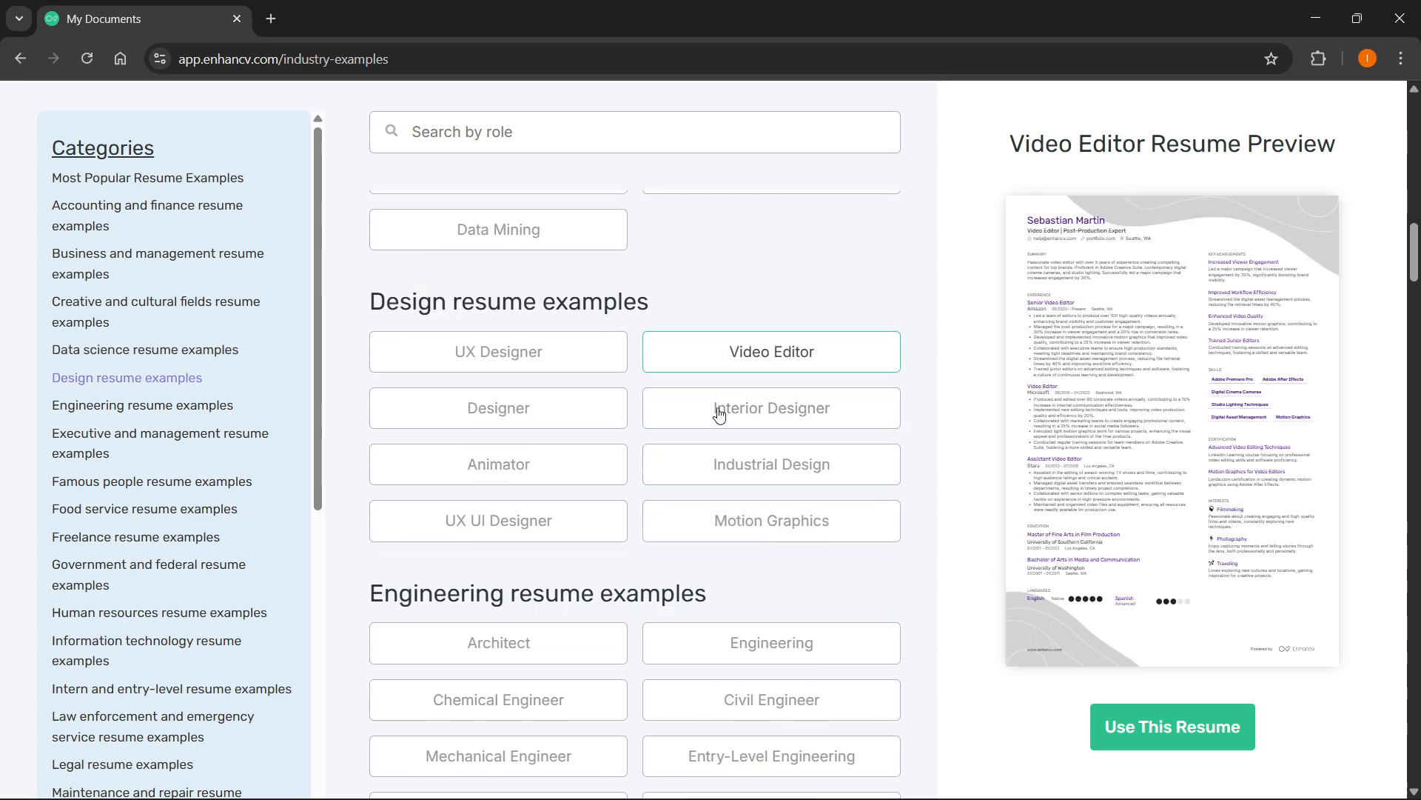
scroll(722, 406, down, 3)
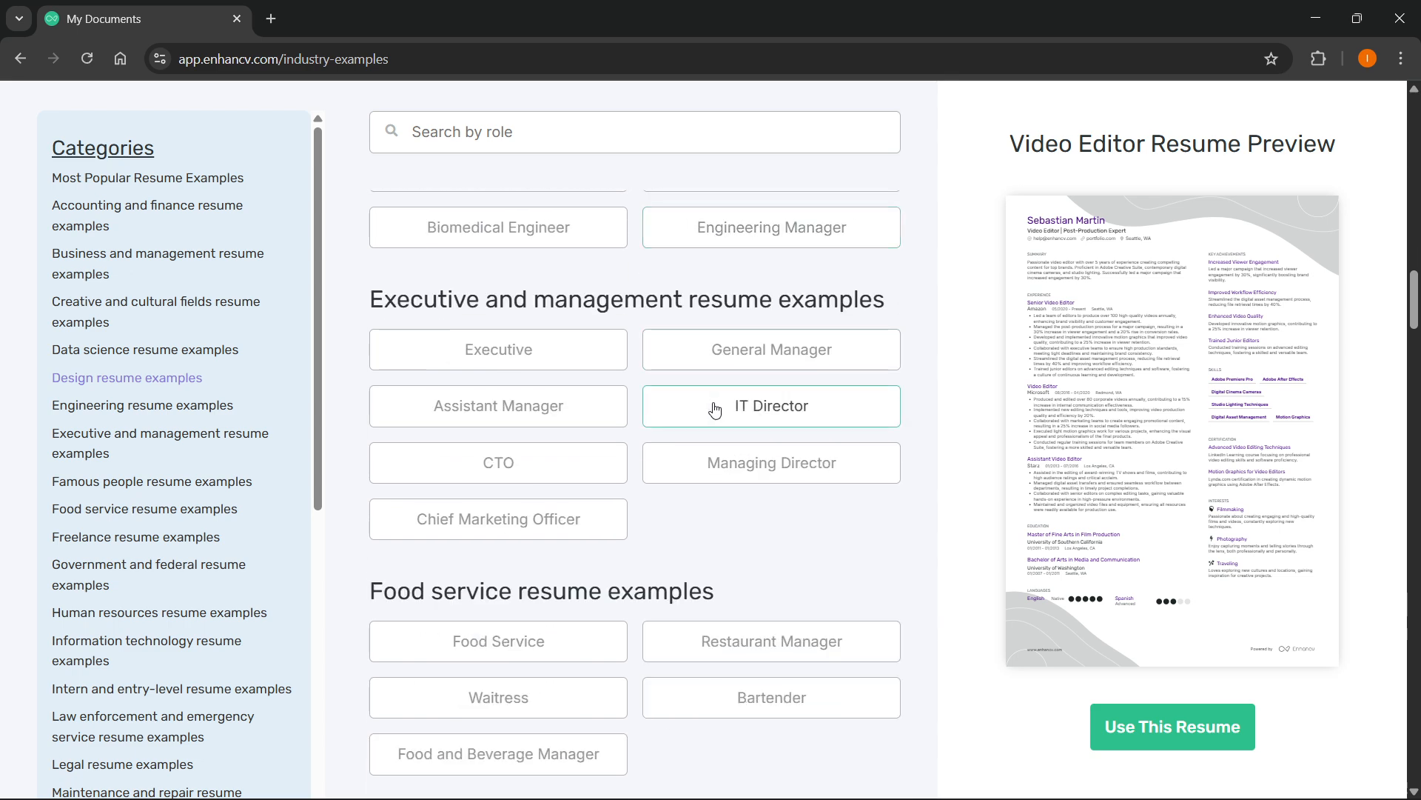
scroll(722, 407, up, 20)
scroll(731, 414, up, 2)
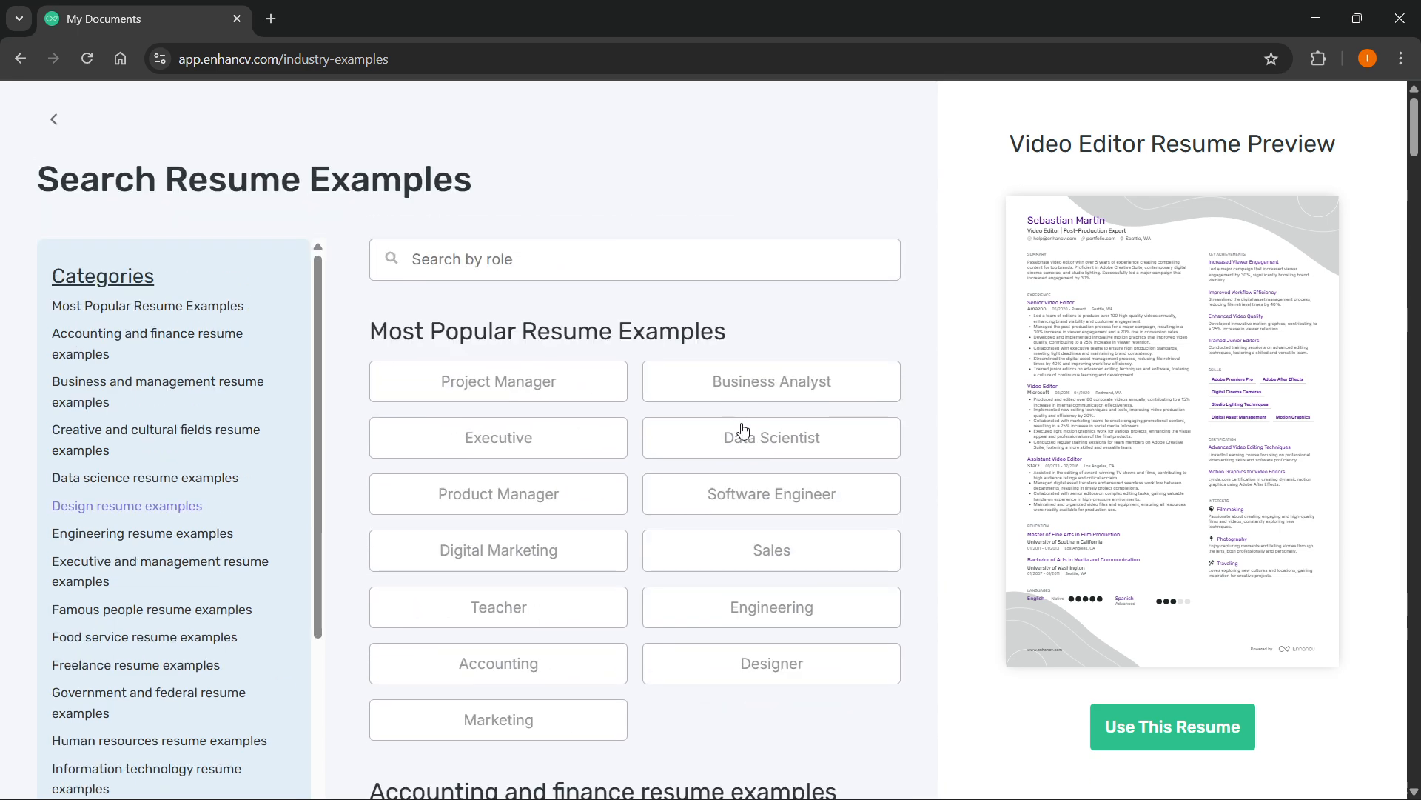
Select the Software Engineer example among the most popular ones and use it for the new resume.
click(819, 492)
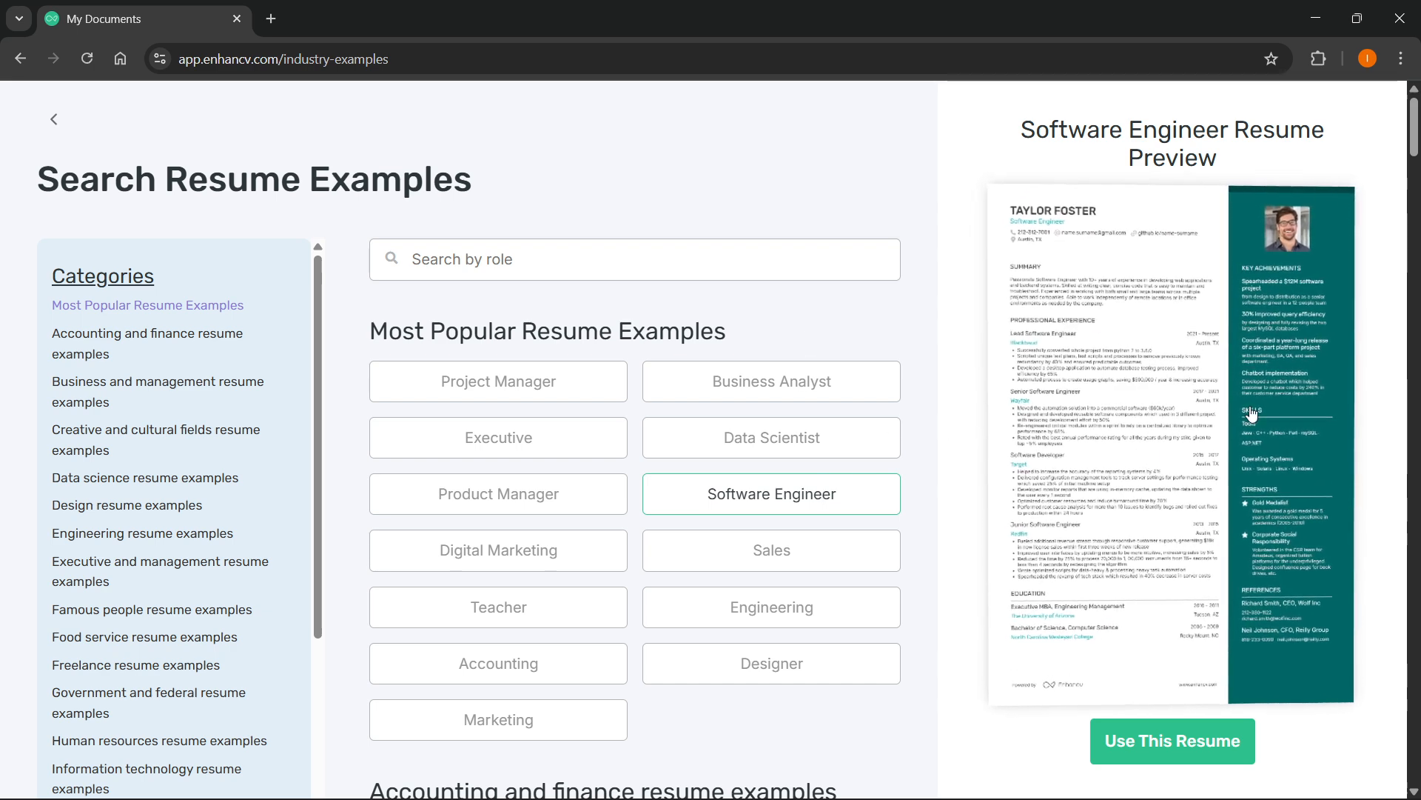
click(1152, 741)
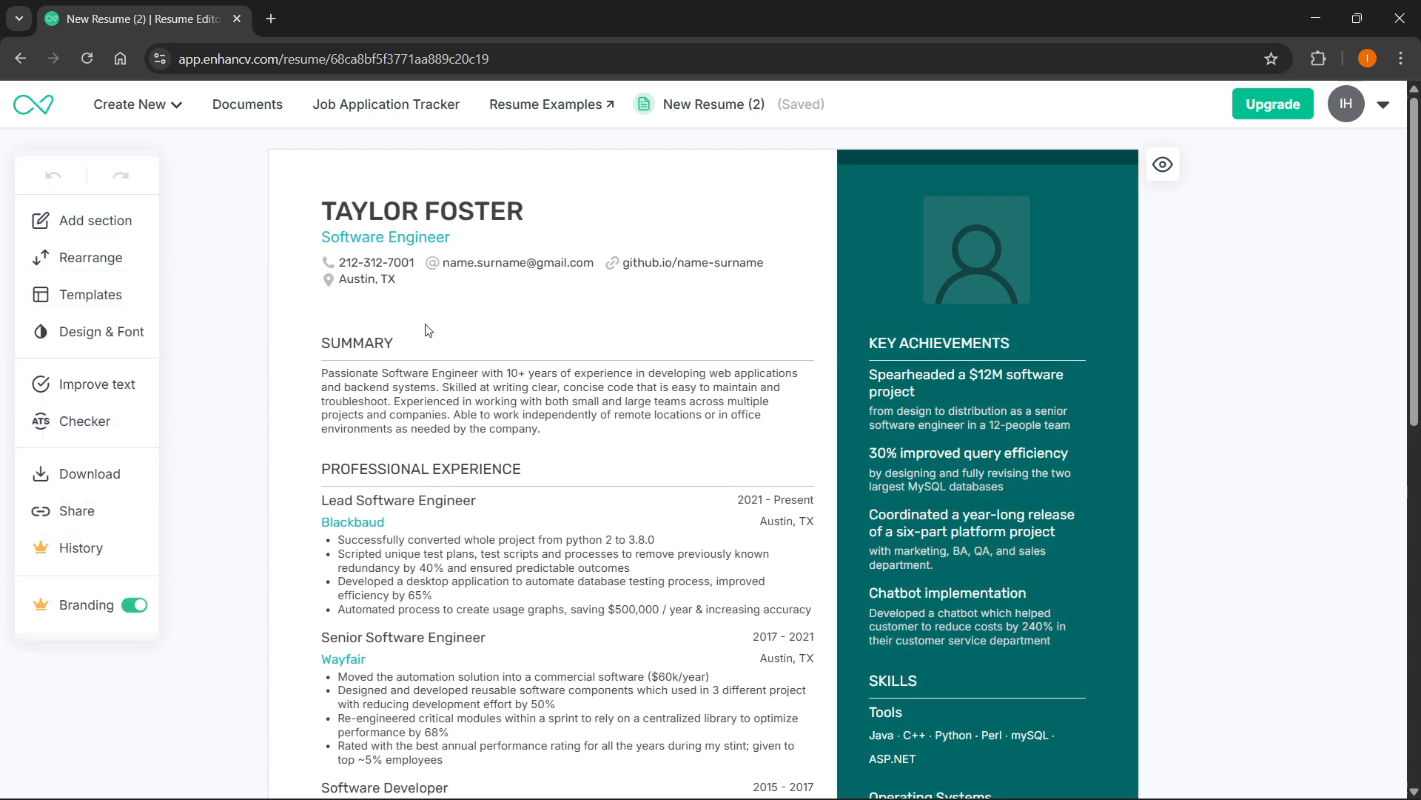
Replace the placeholder name in the resume header with INSTANT HOWTO.
click(489, 202)
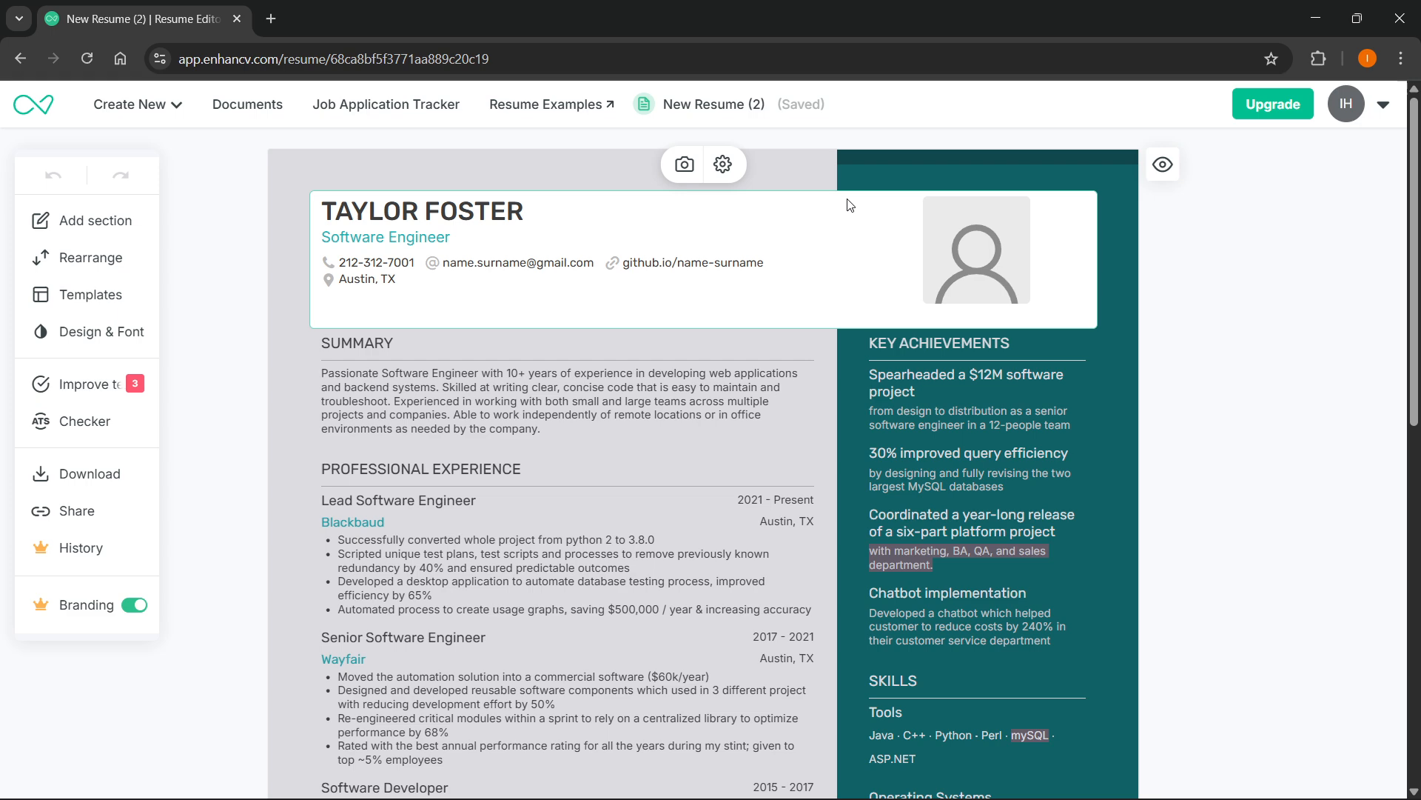
click(536, 354)
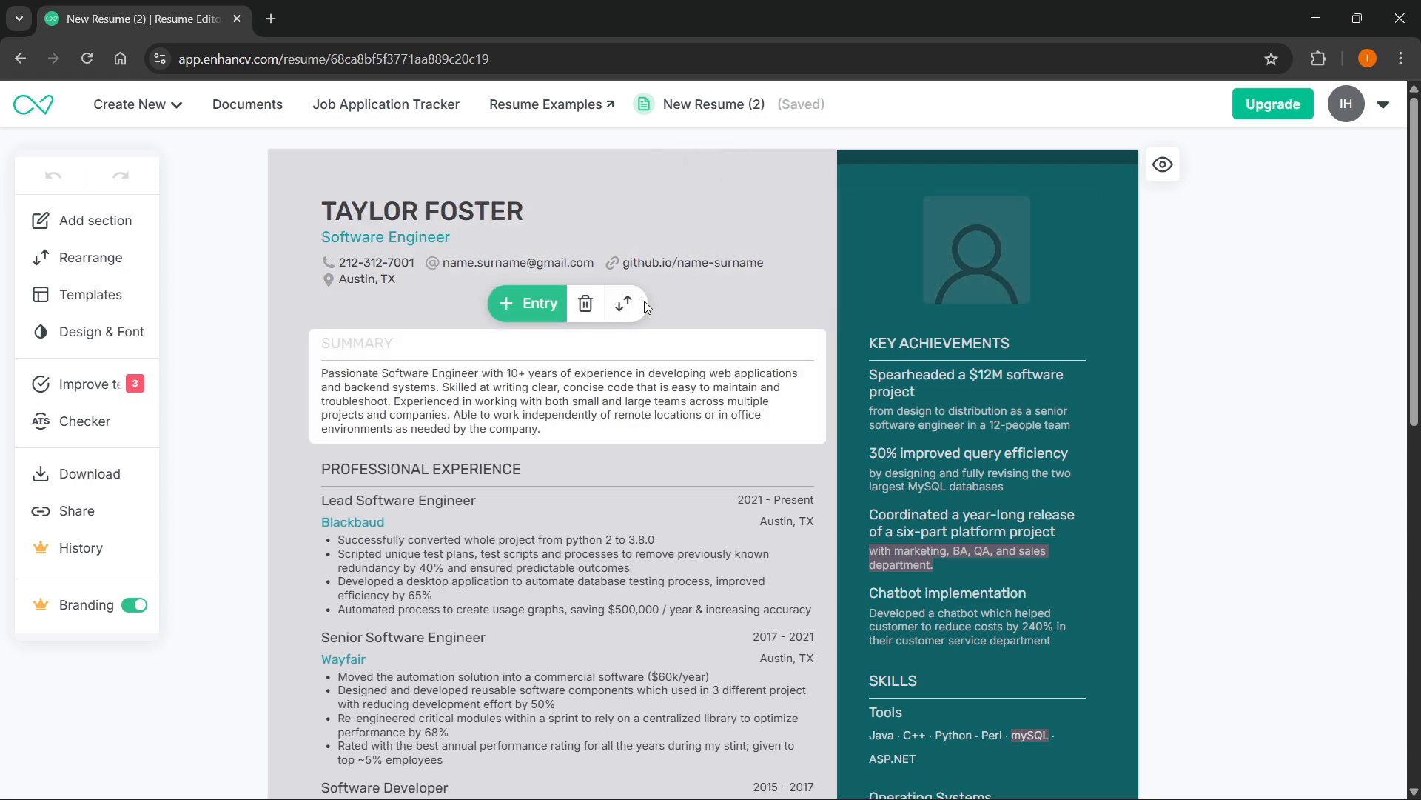
click(513, 211)
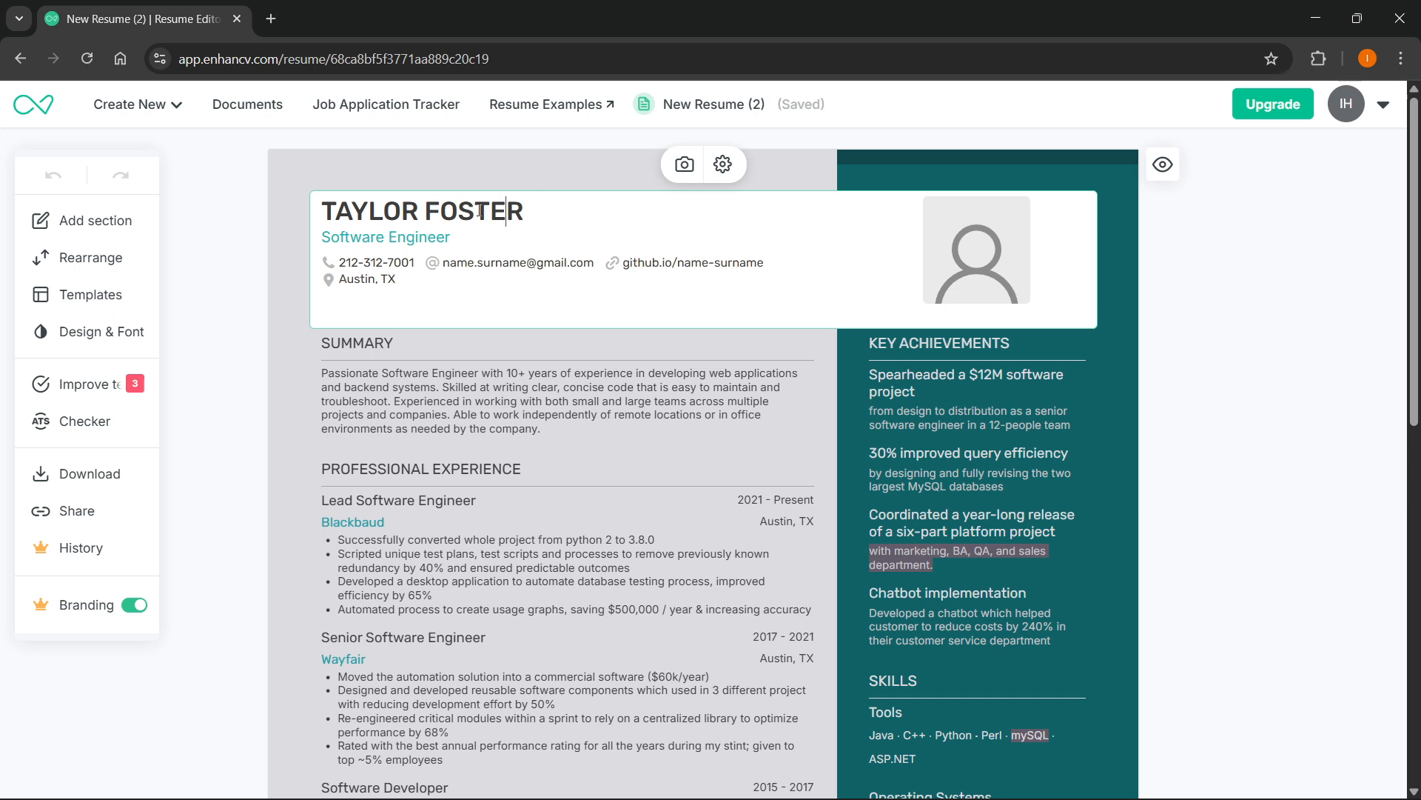
drag(516, 212, 316, 219)
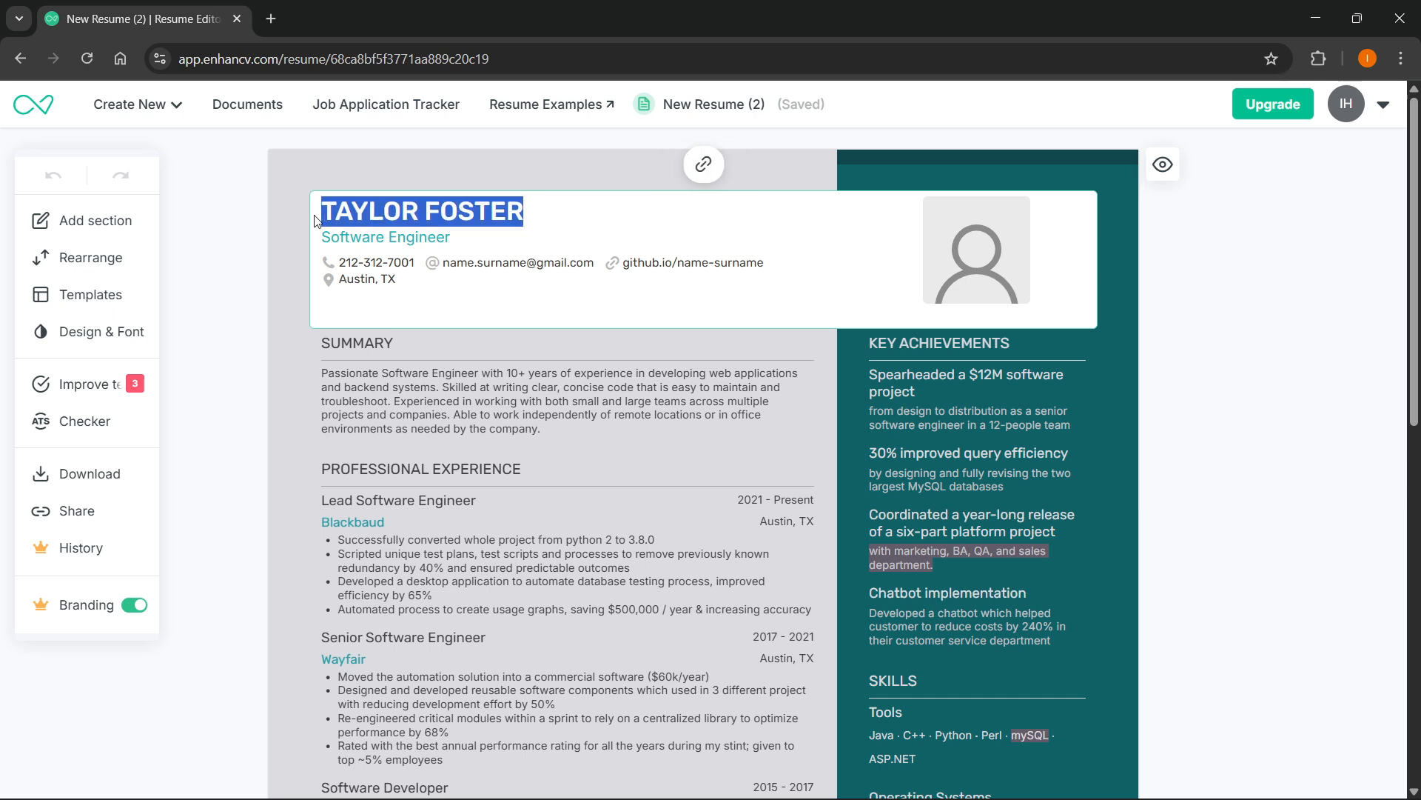
text(INSTAN)
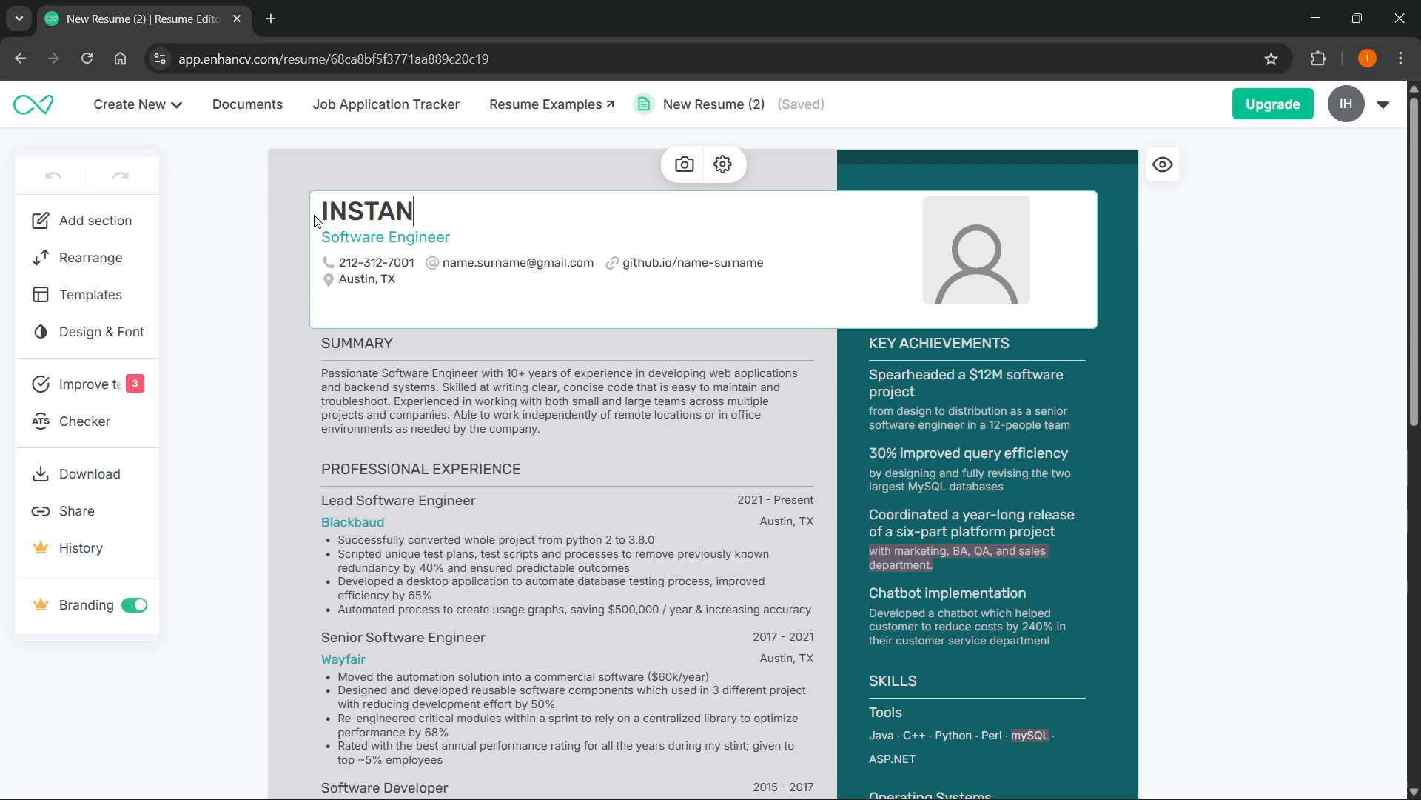
text(T HOWTO)
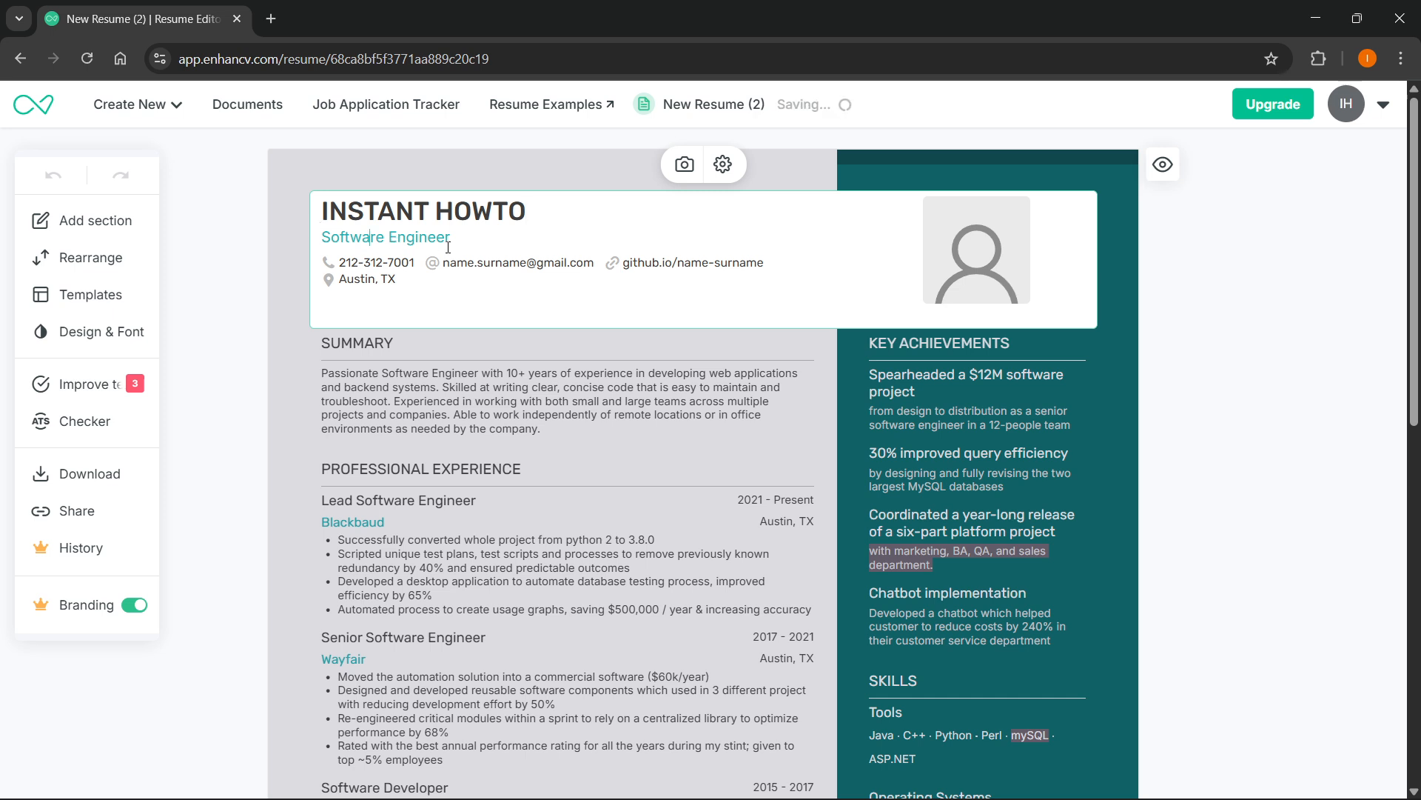
Replace the job title under the header name with the suggested title Youtuber.
drag(450, 237, 330, 241)
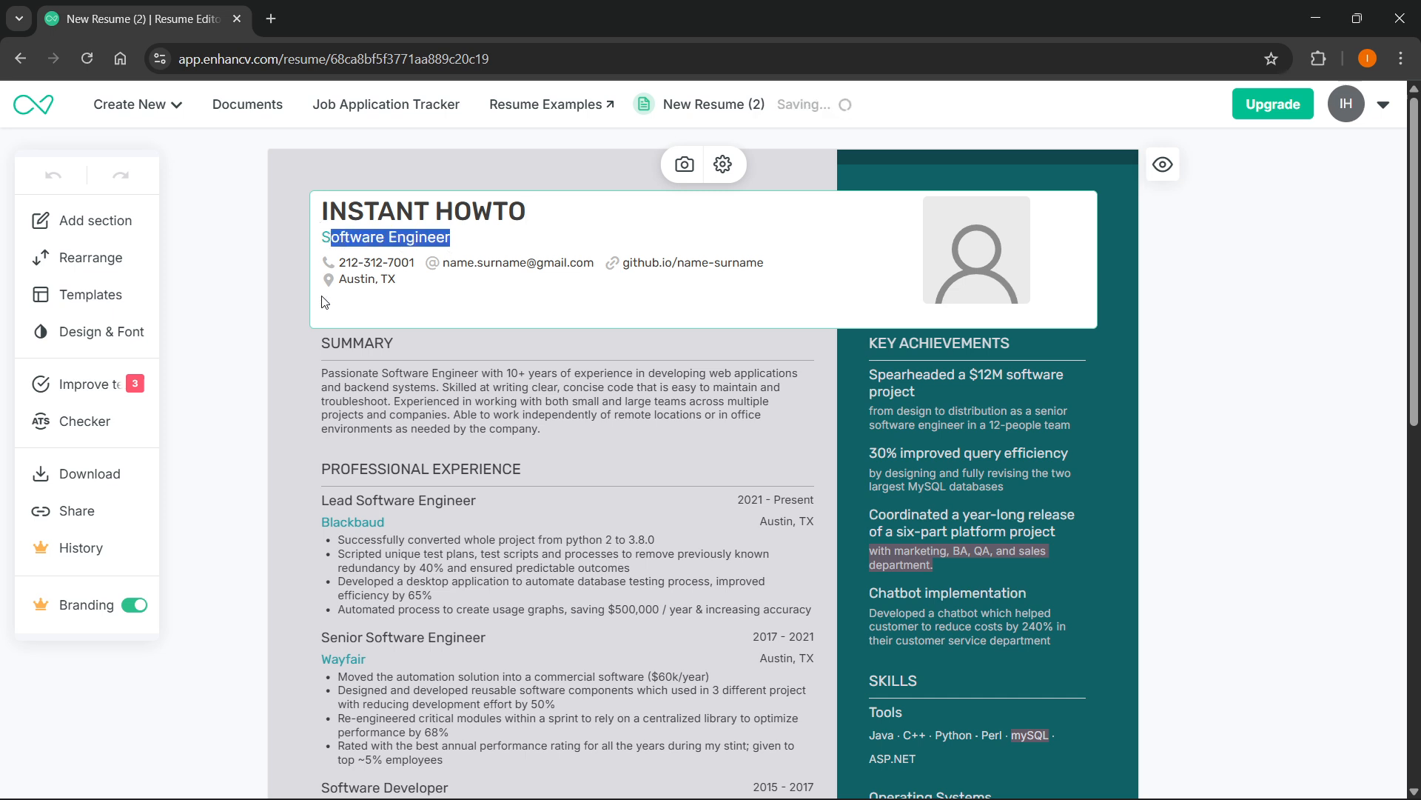
key(BackSpace)
key(BackSpace)
text(YouTuber)
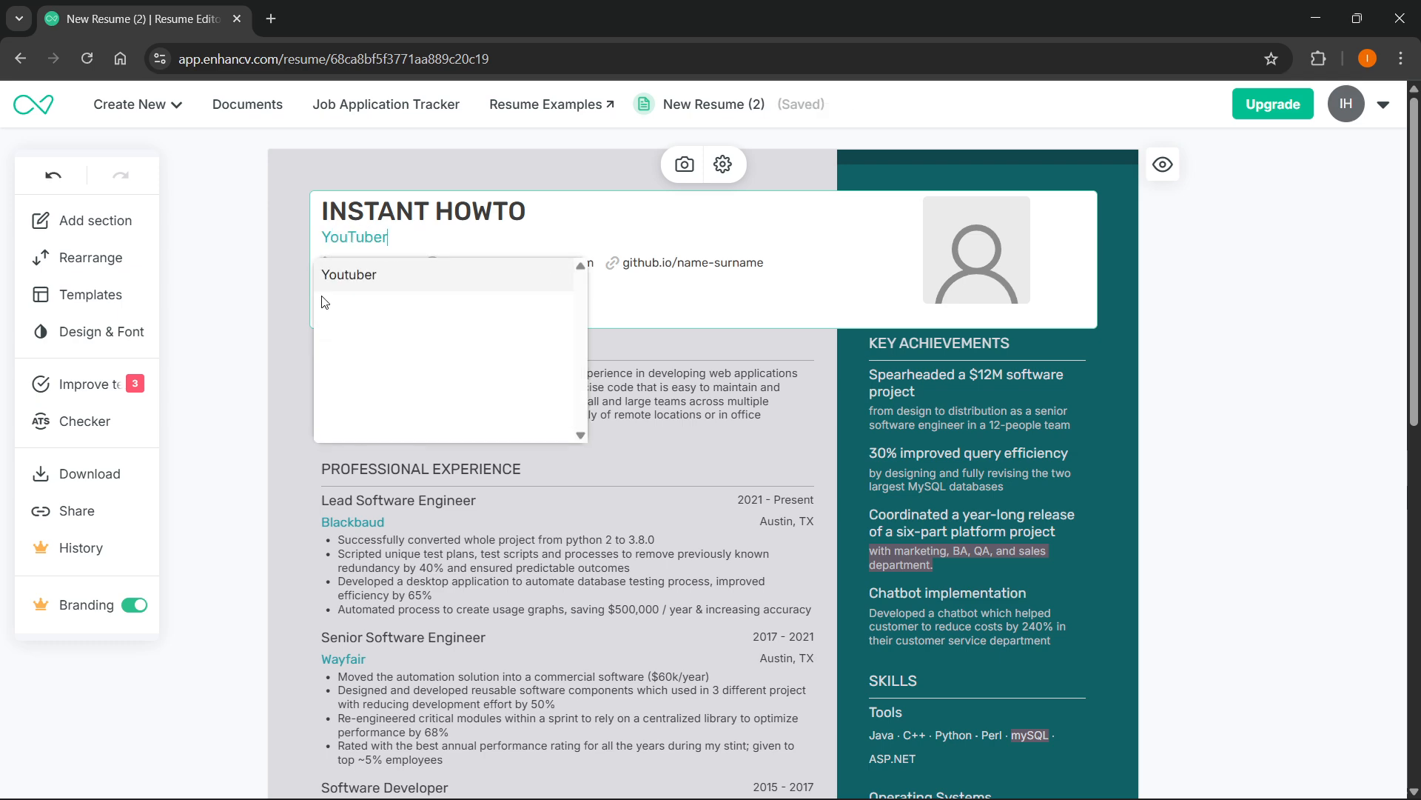
click(345, 277)
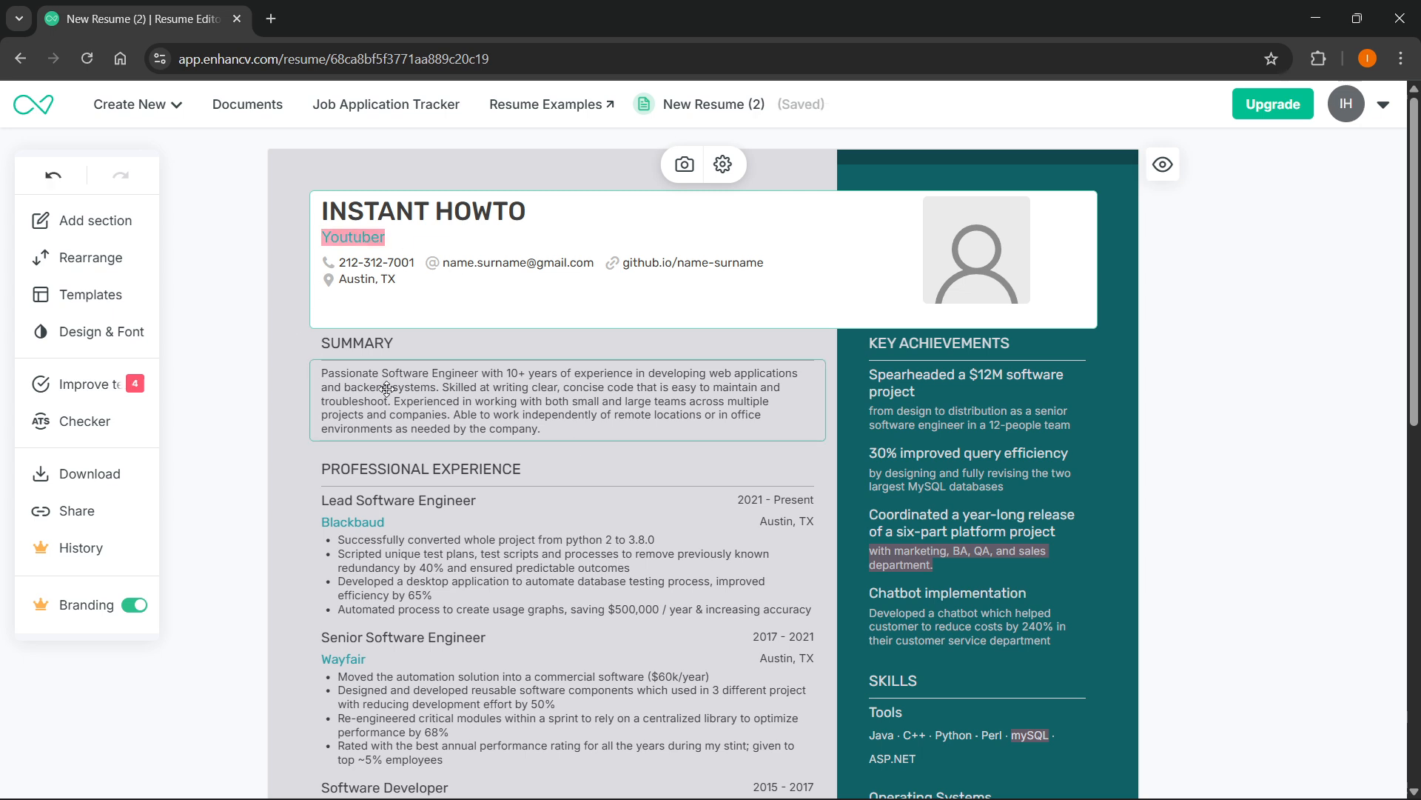
click(583, 442)
click(467, 264)
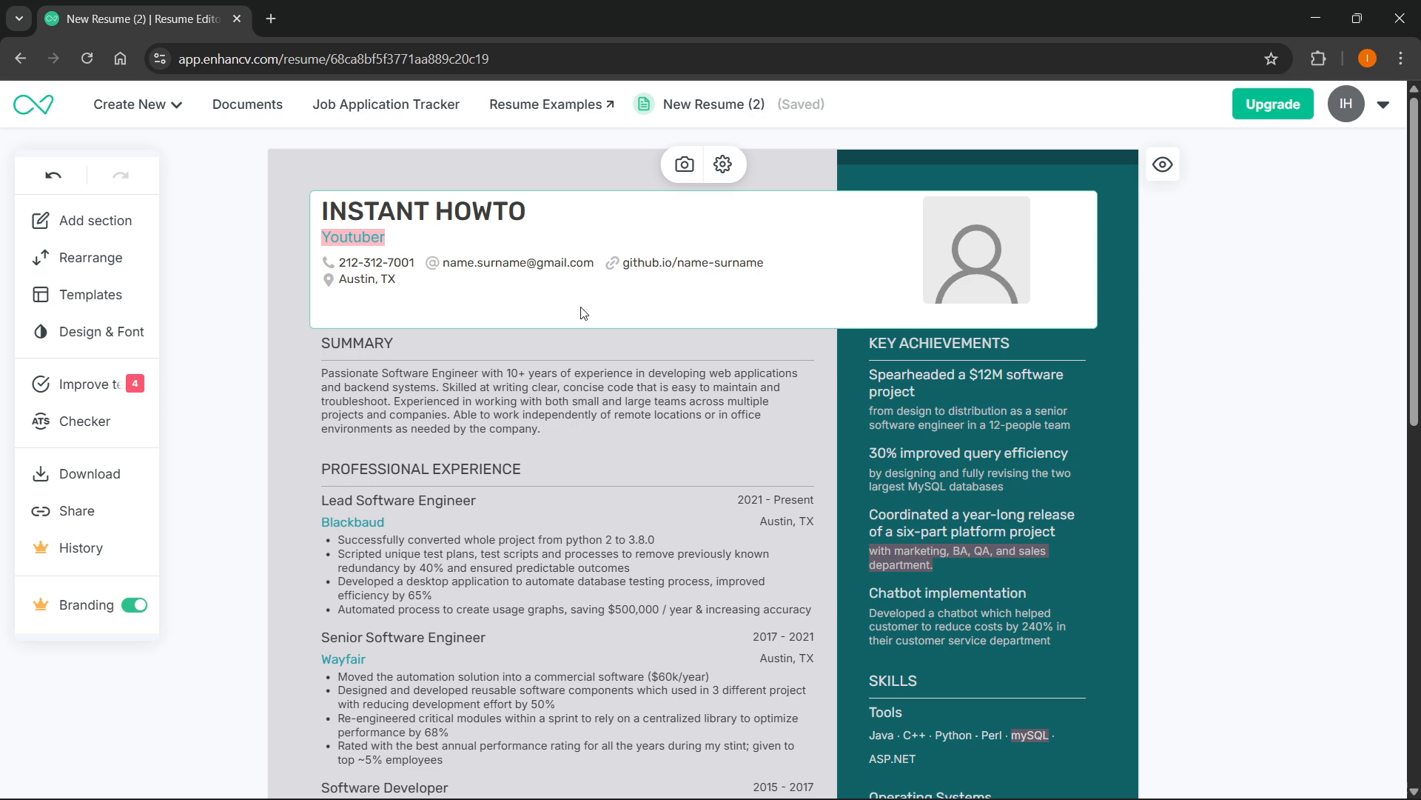
click(452, 376)
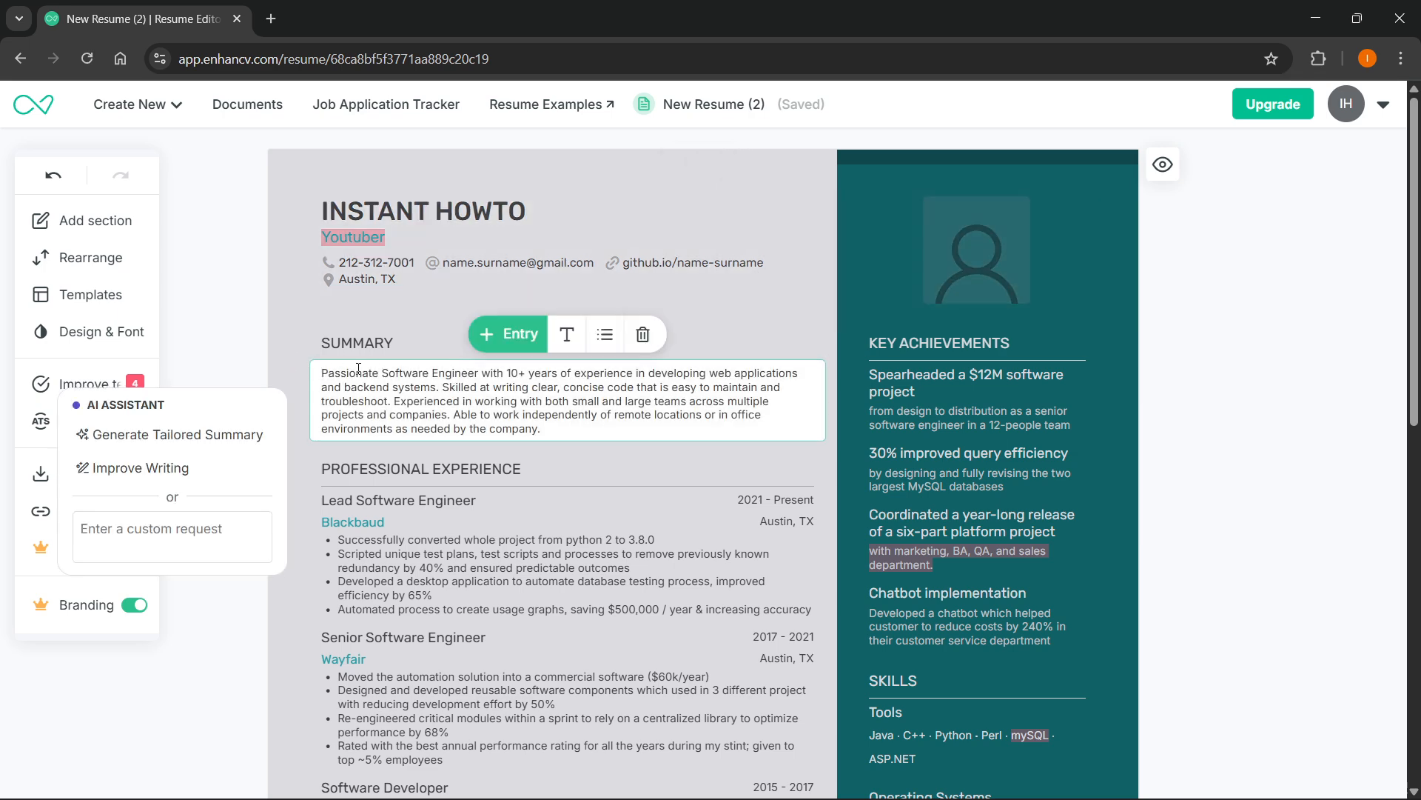
click(552, 474)
click(792, 313)
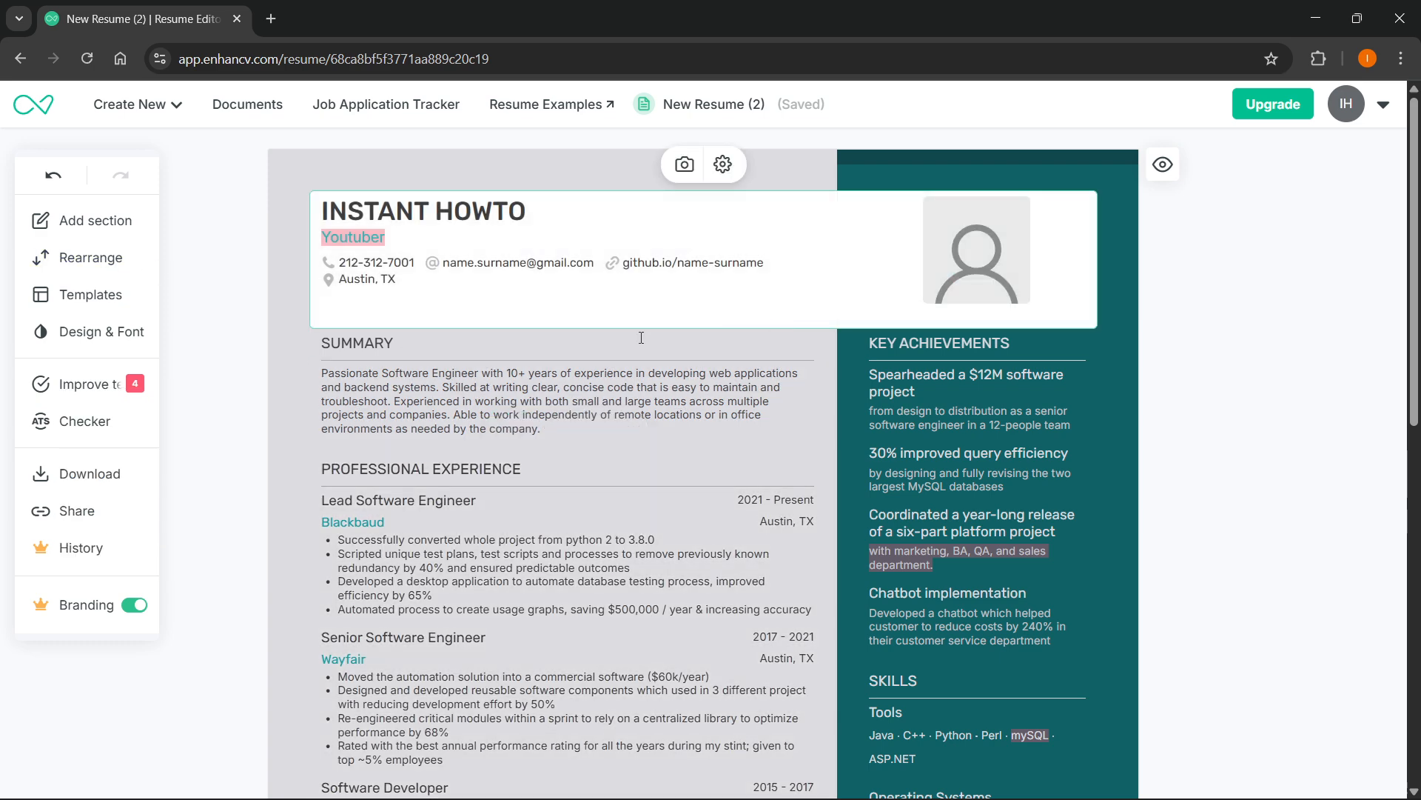
Look through the available section types and add a Languages section to the resume.
click(116, 215)
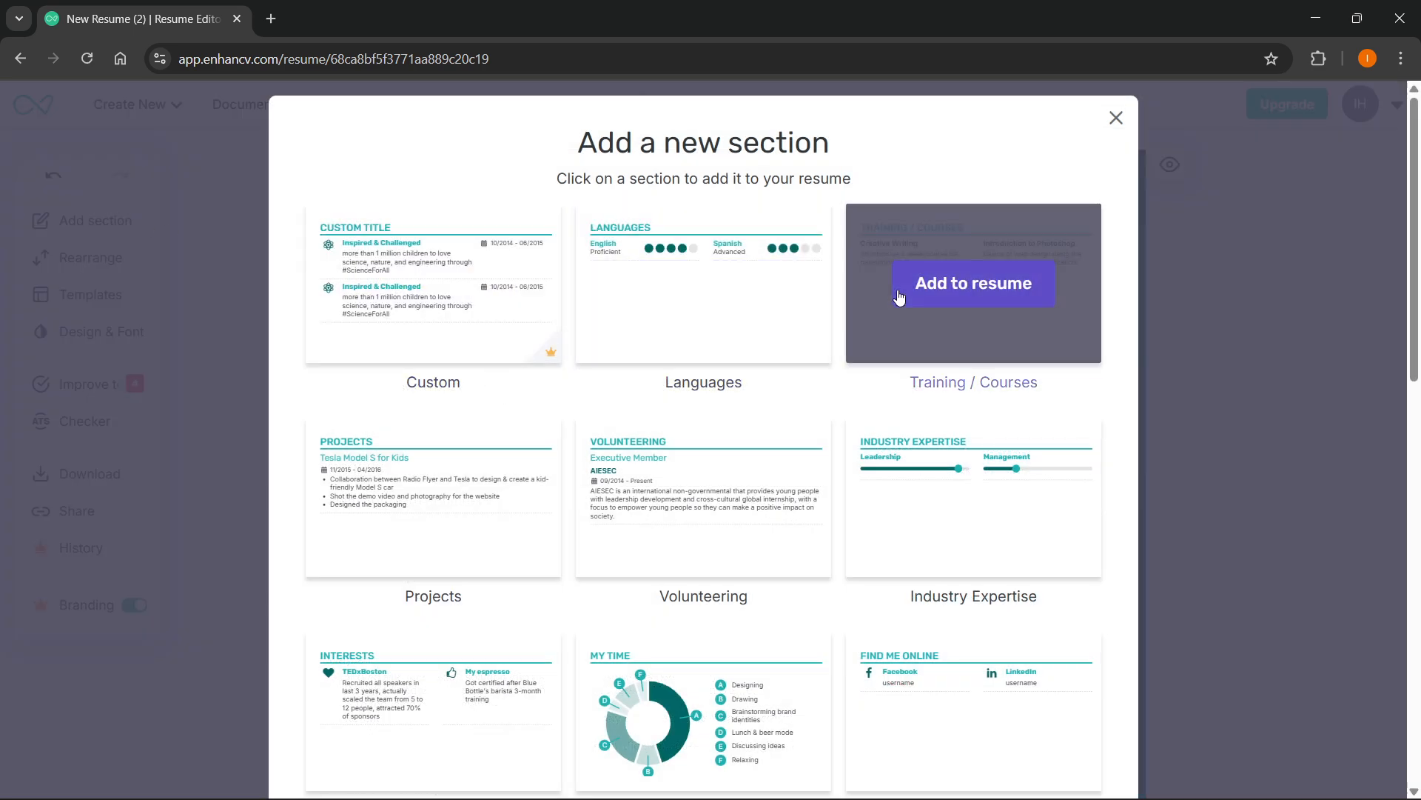
scroll(771, 470, down, 14)
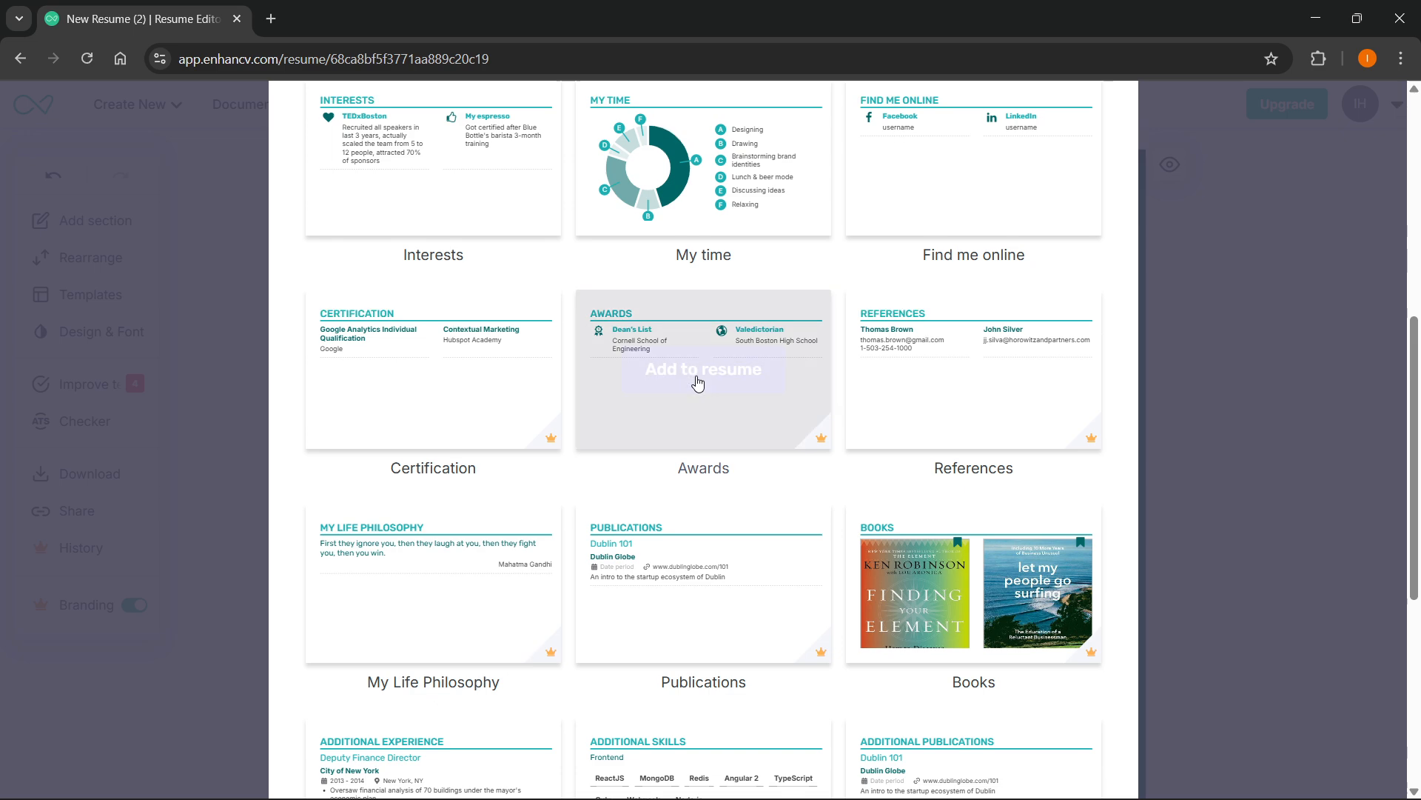
scroll(724, 641, up, 14)
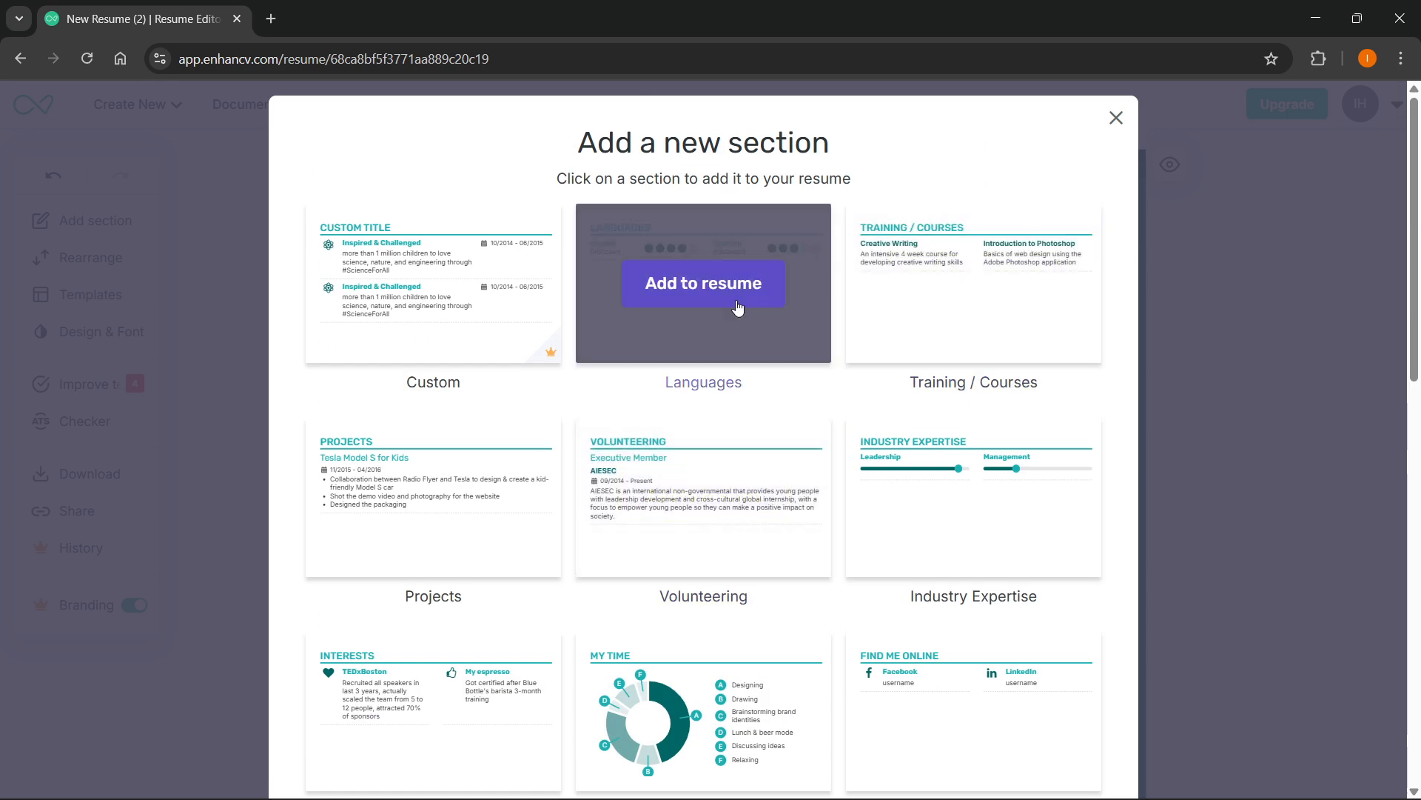
click(704, 283)
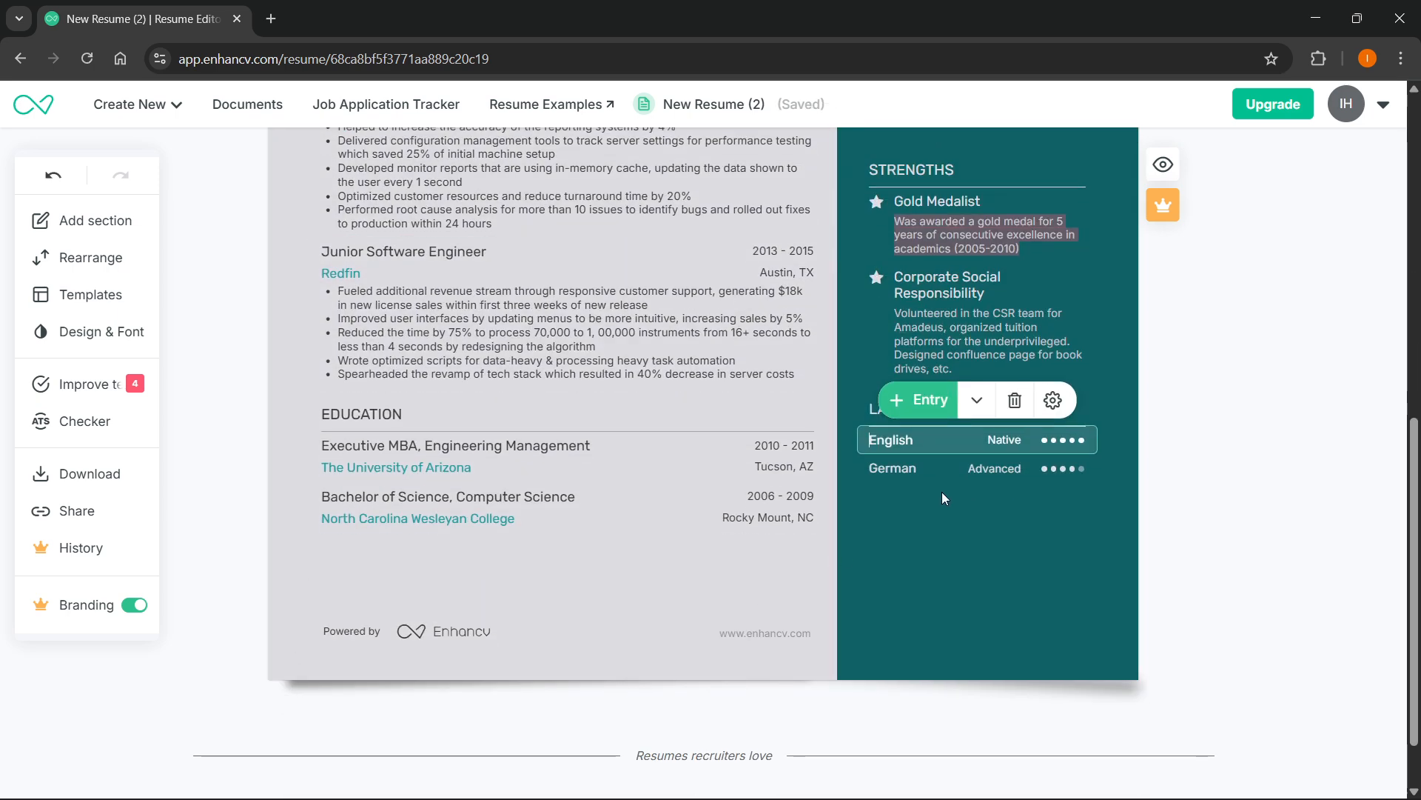
click(1003, 505)
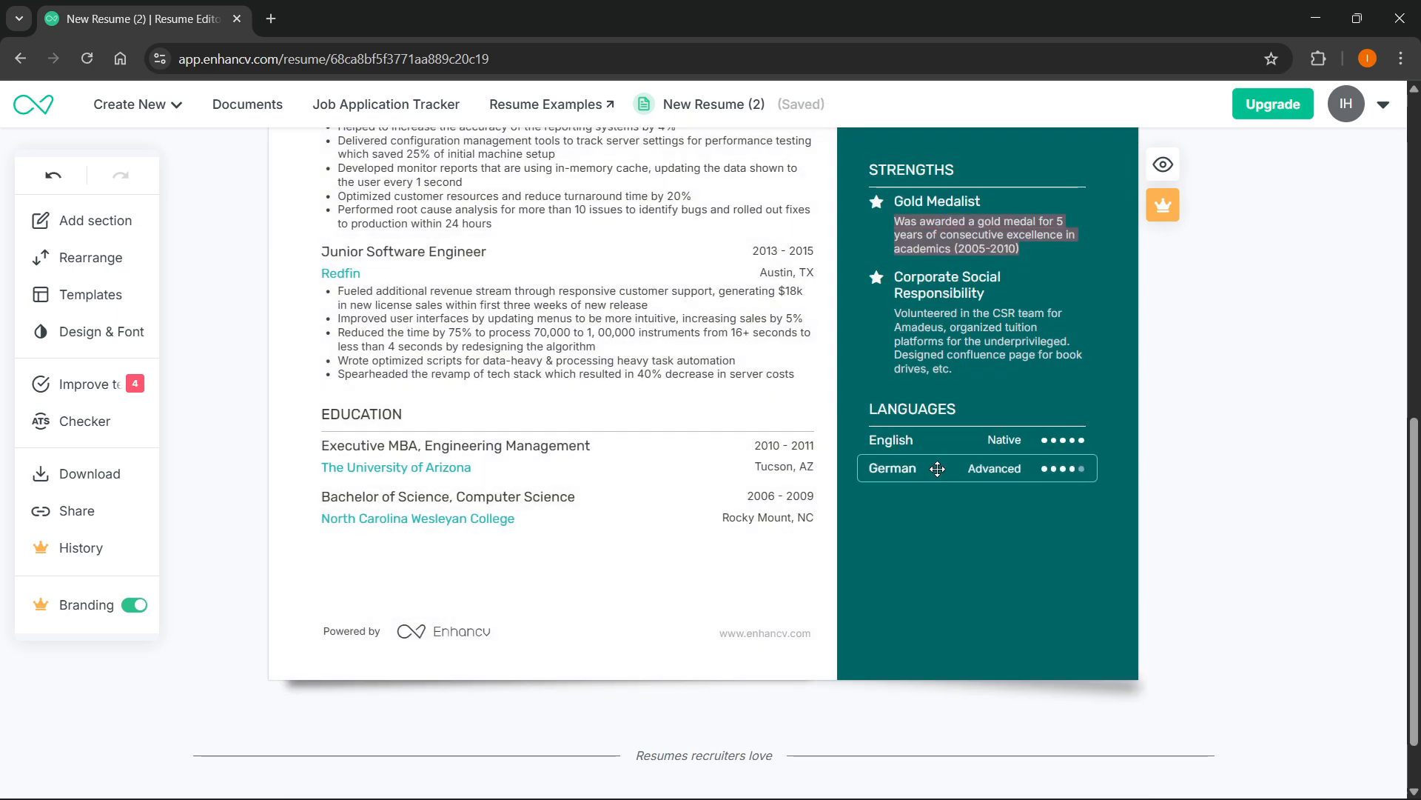
Undo the addition of the Languages section and then restore it.
key(ctrl+z)
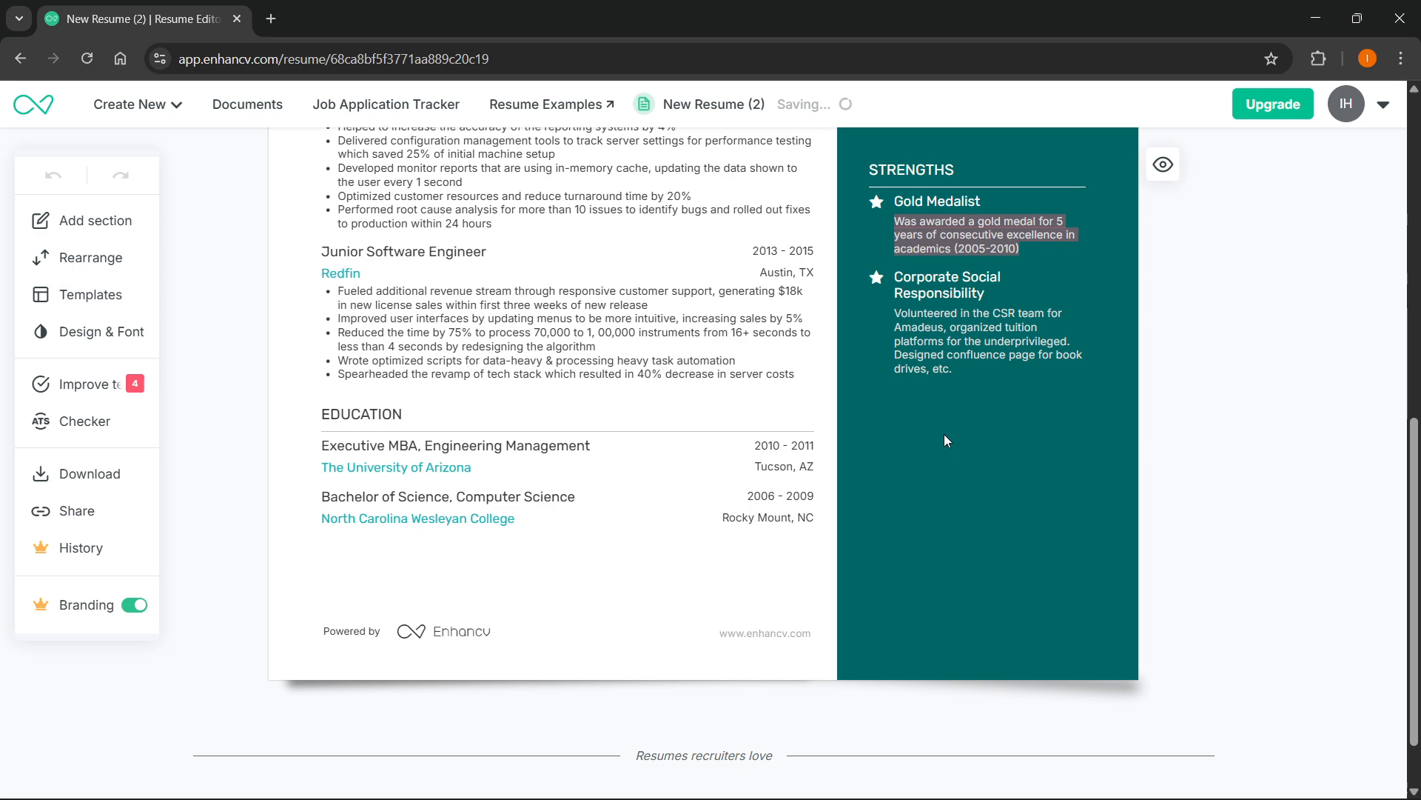
key(ctrl+y)
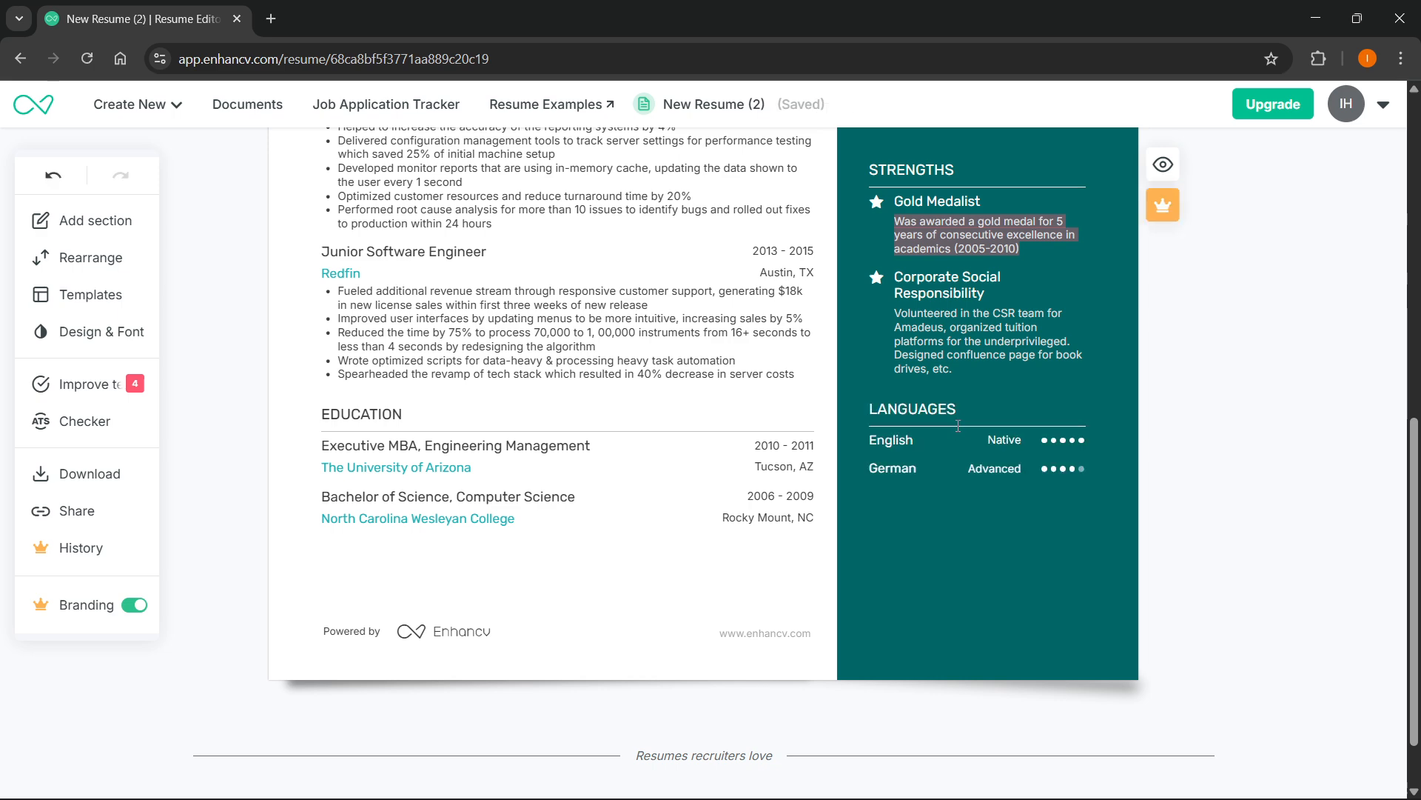
click(936, 407)
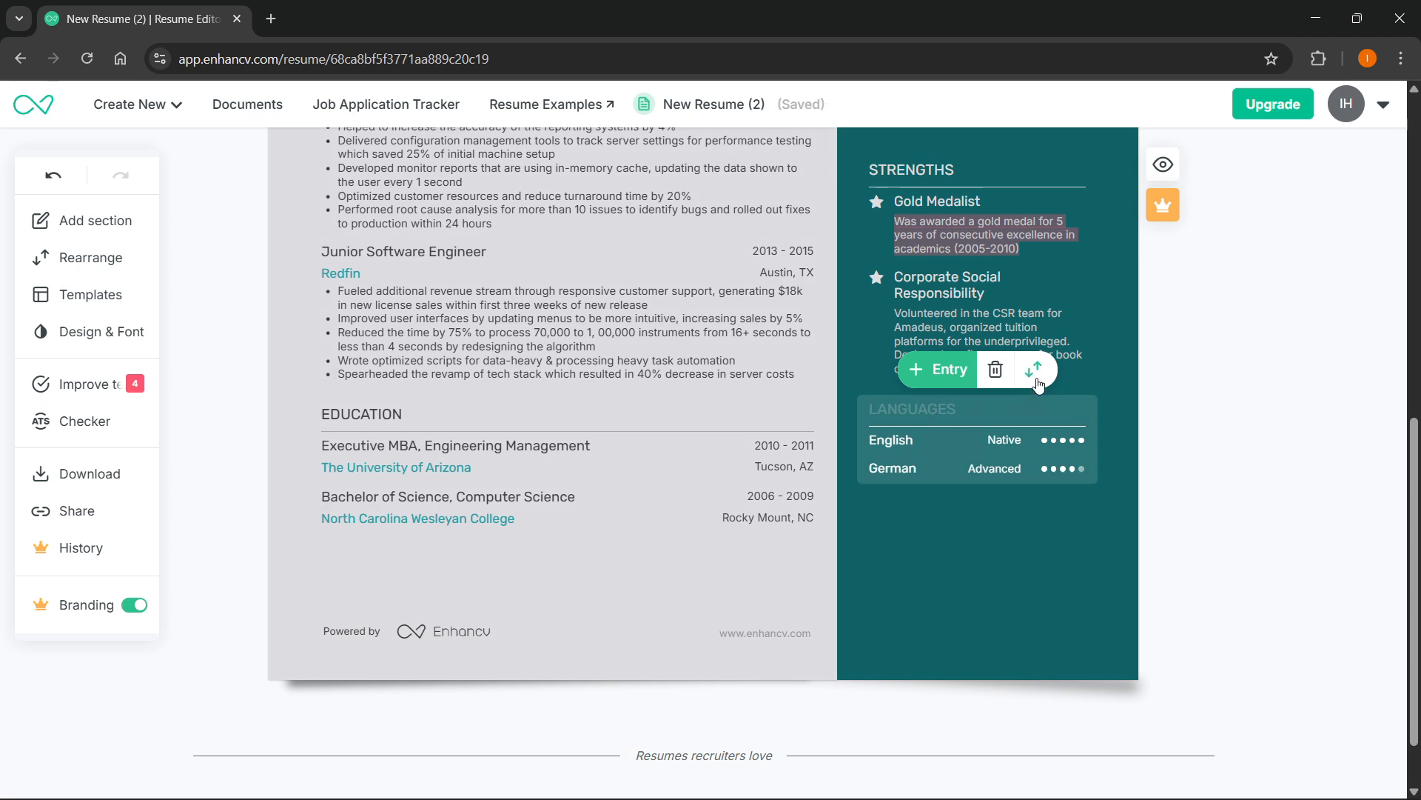
click(1034, 369)
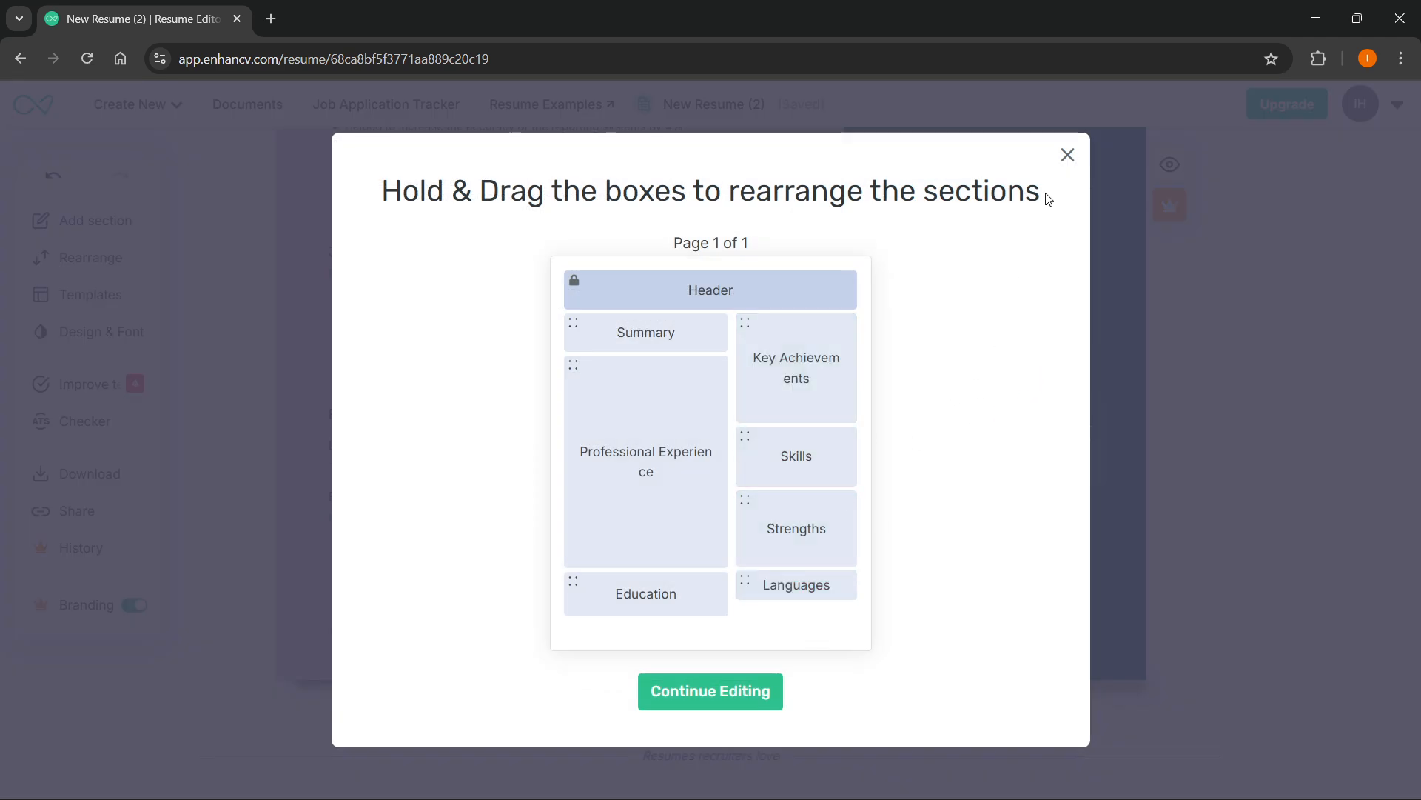
click(1067, 155)
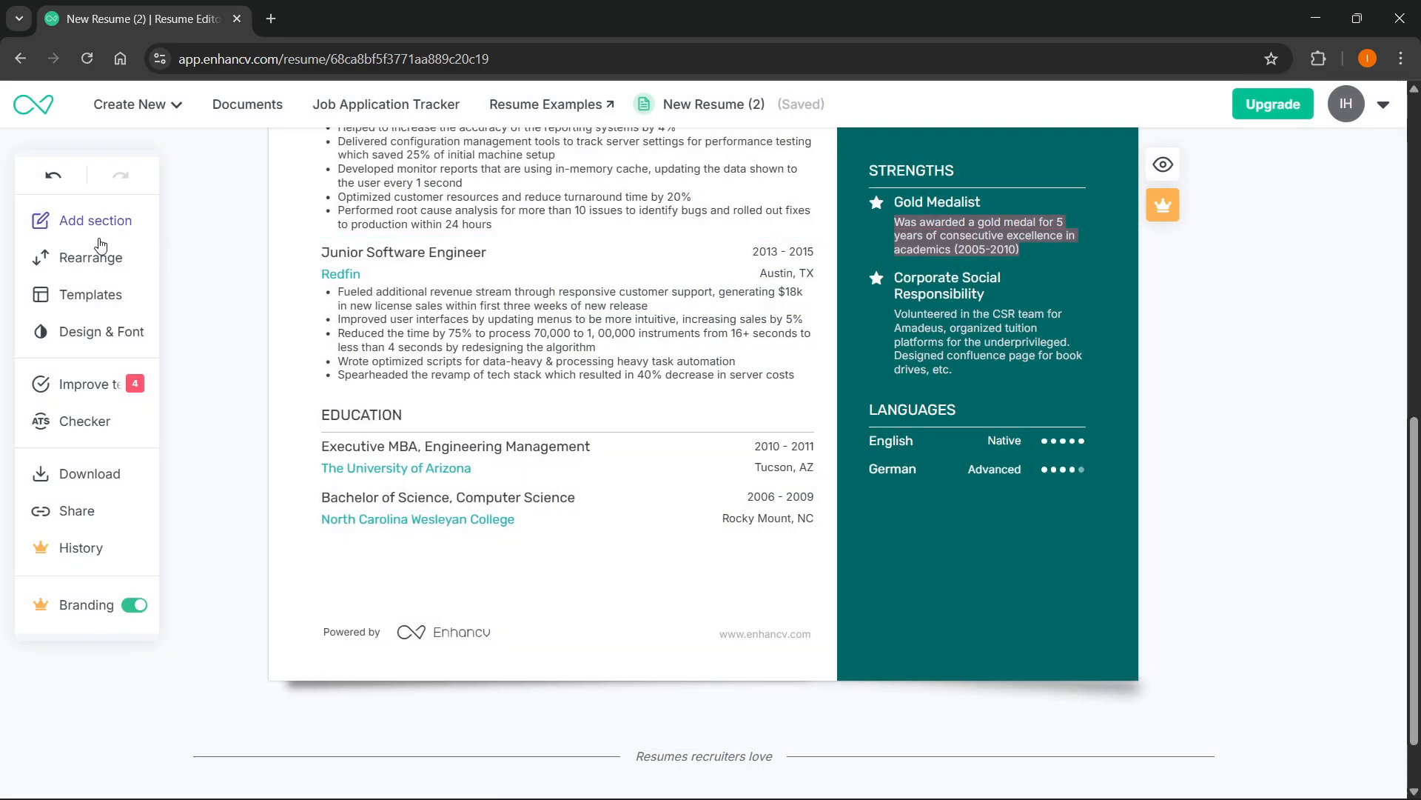
Rearrange the resume sections so that Skills sits below Languages in the narrower column.
click(72, 266)
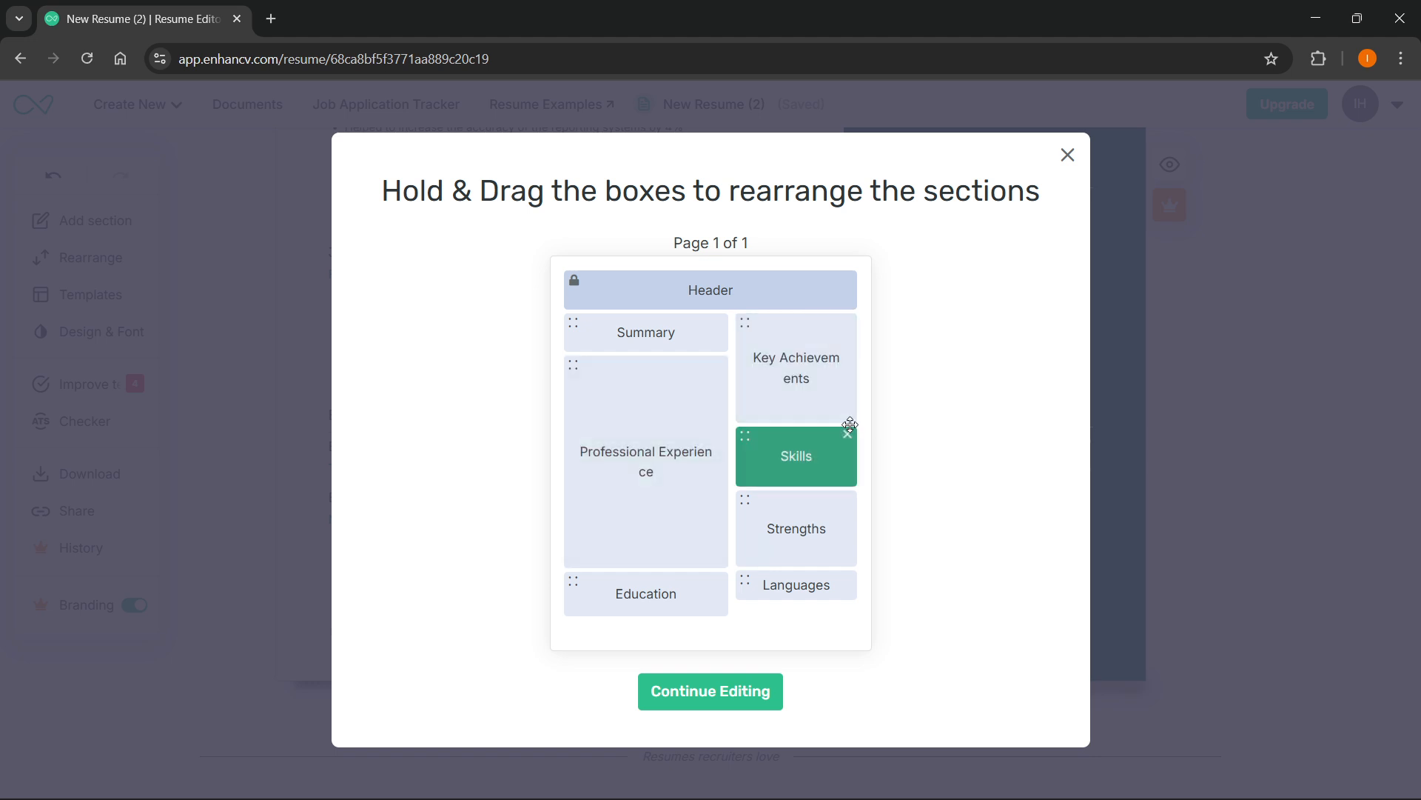
drag(797, 449, 796, 638)
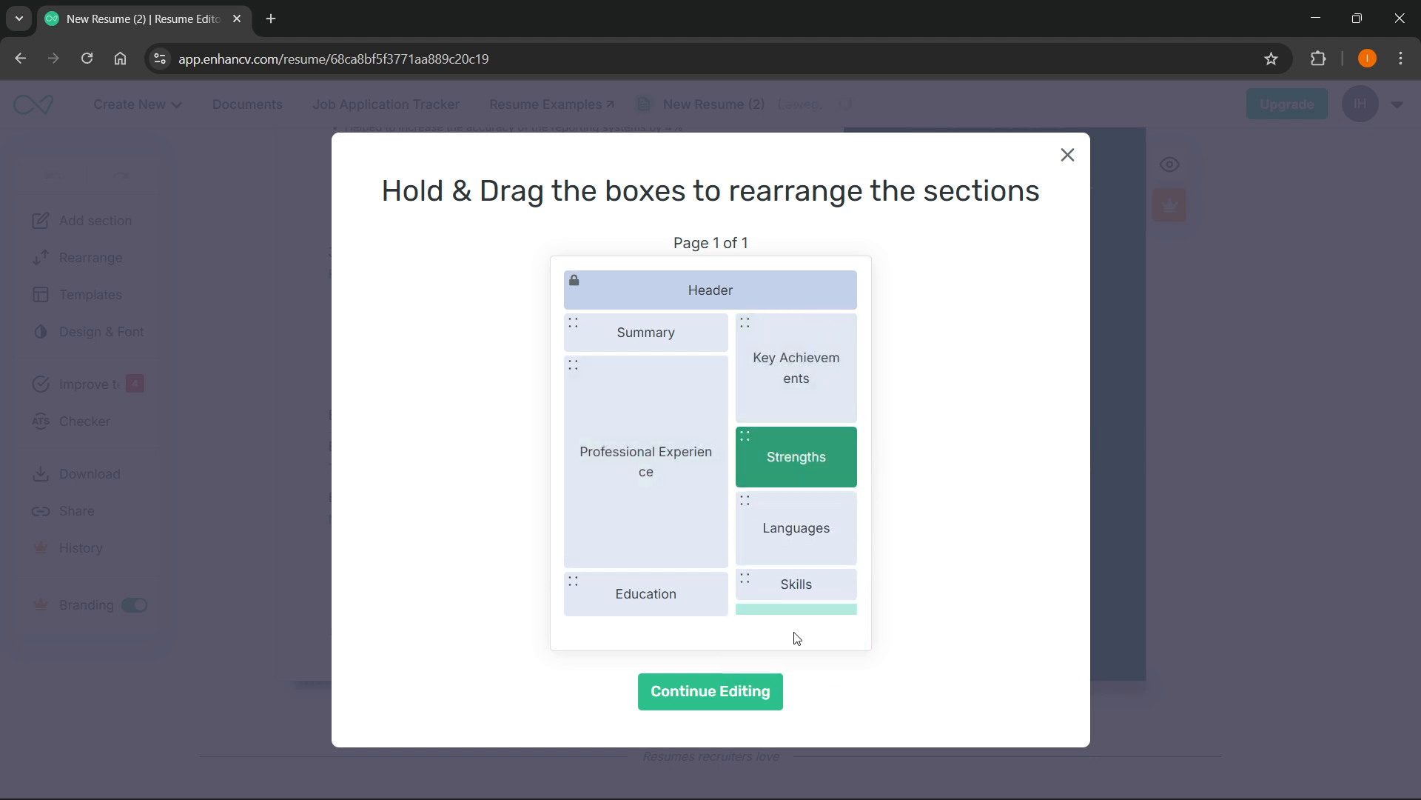
click(759, 699)
scroll(1004, 527, up, 3)
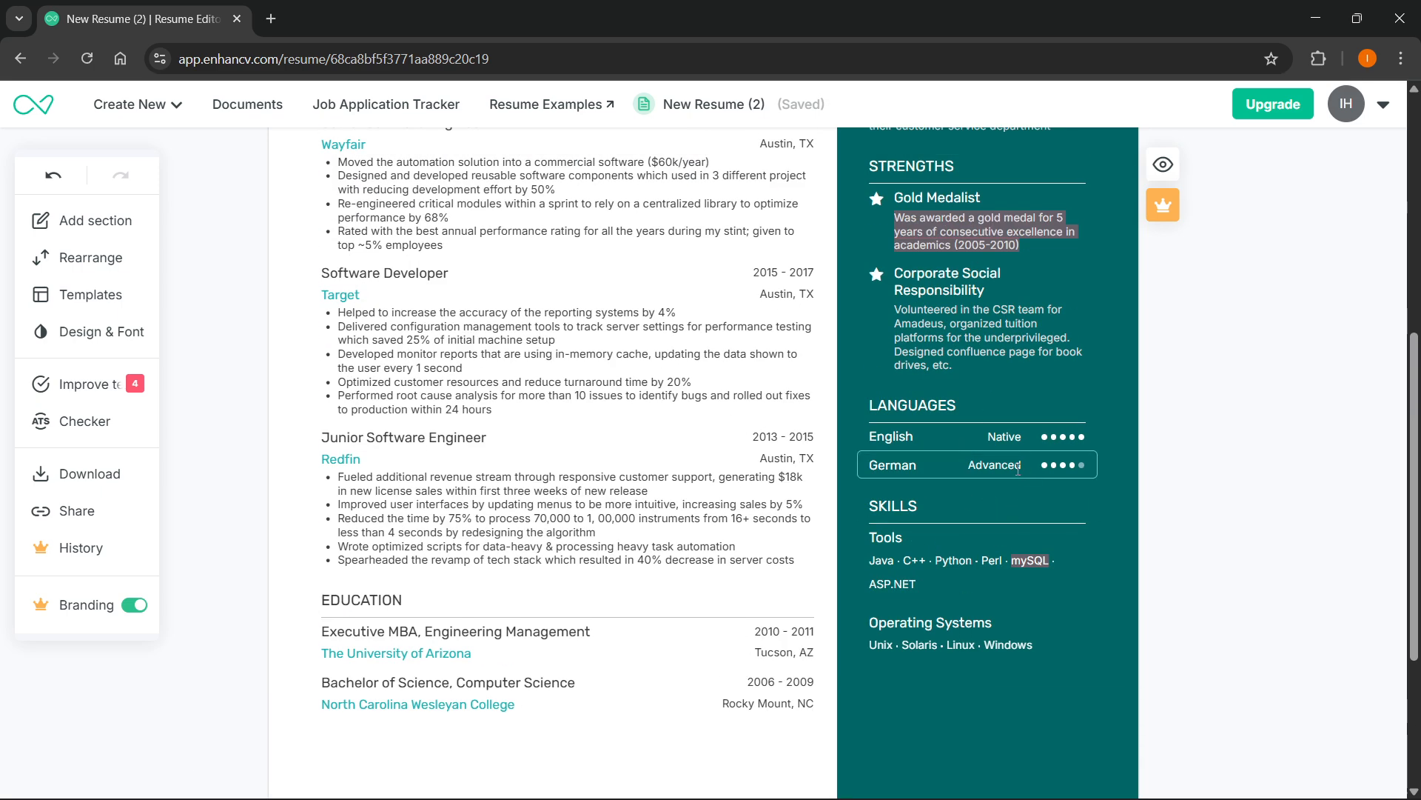
scroll(698, 503, up, 7)
scroll(495, 461, up, 1)
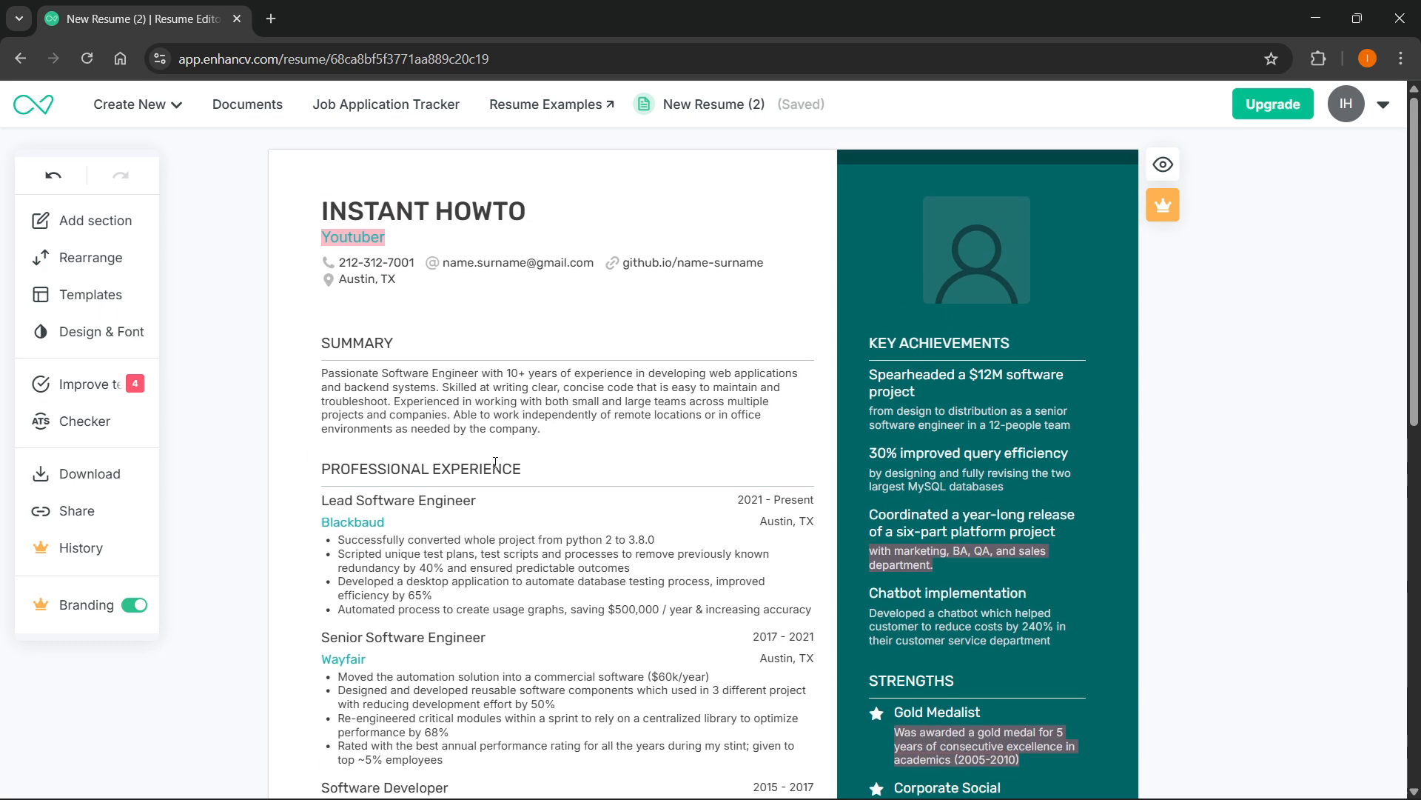
Browse the available resume templates down to Minimal and leave the gallery without applying one.
click(98, 302)
scroll(338, 518, down, 15)
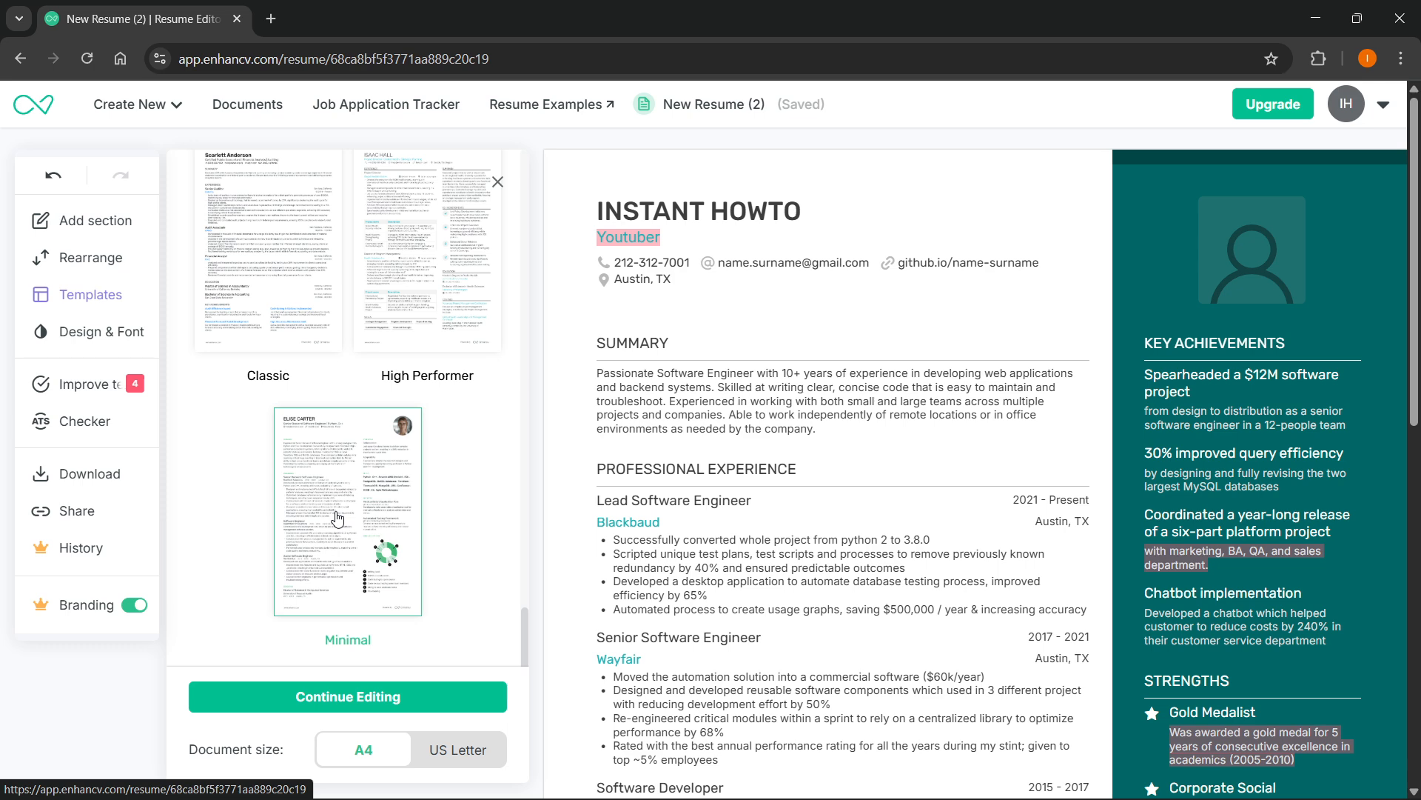
click(499, 183)
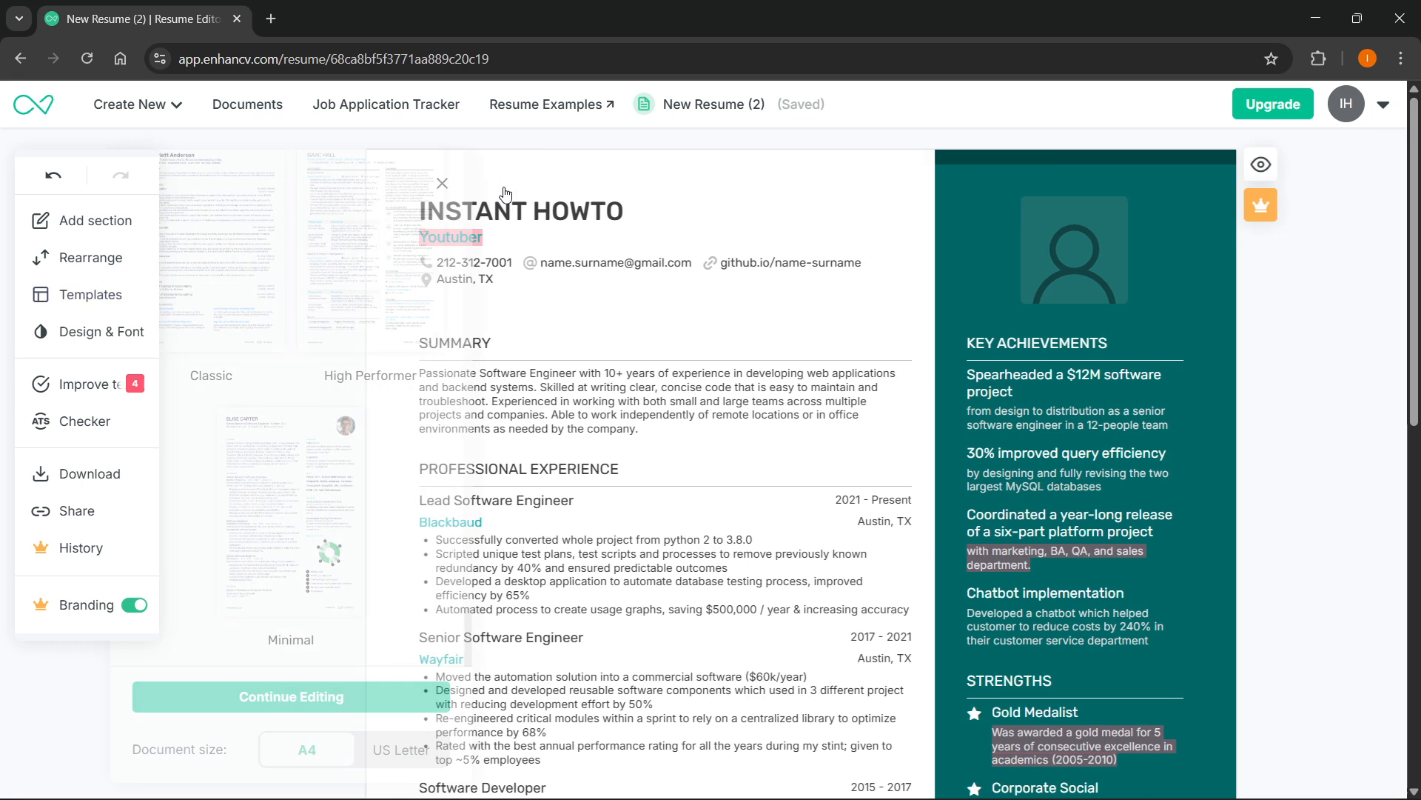
Apply the geometric triangle-line background to the resume from the design options.
click(102, 333)
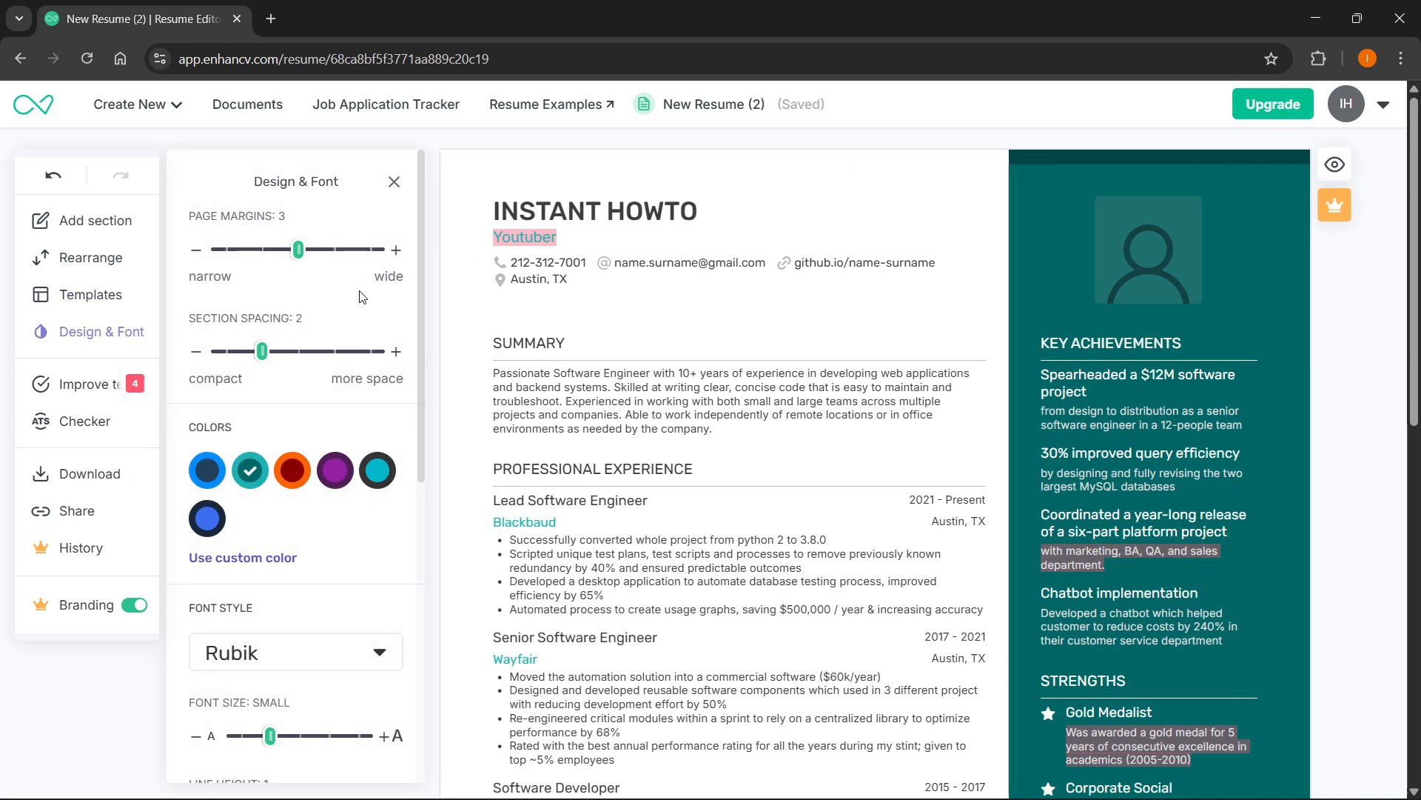
scroll(259, 455, down, 8)
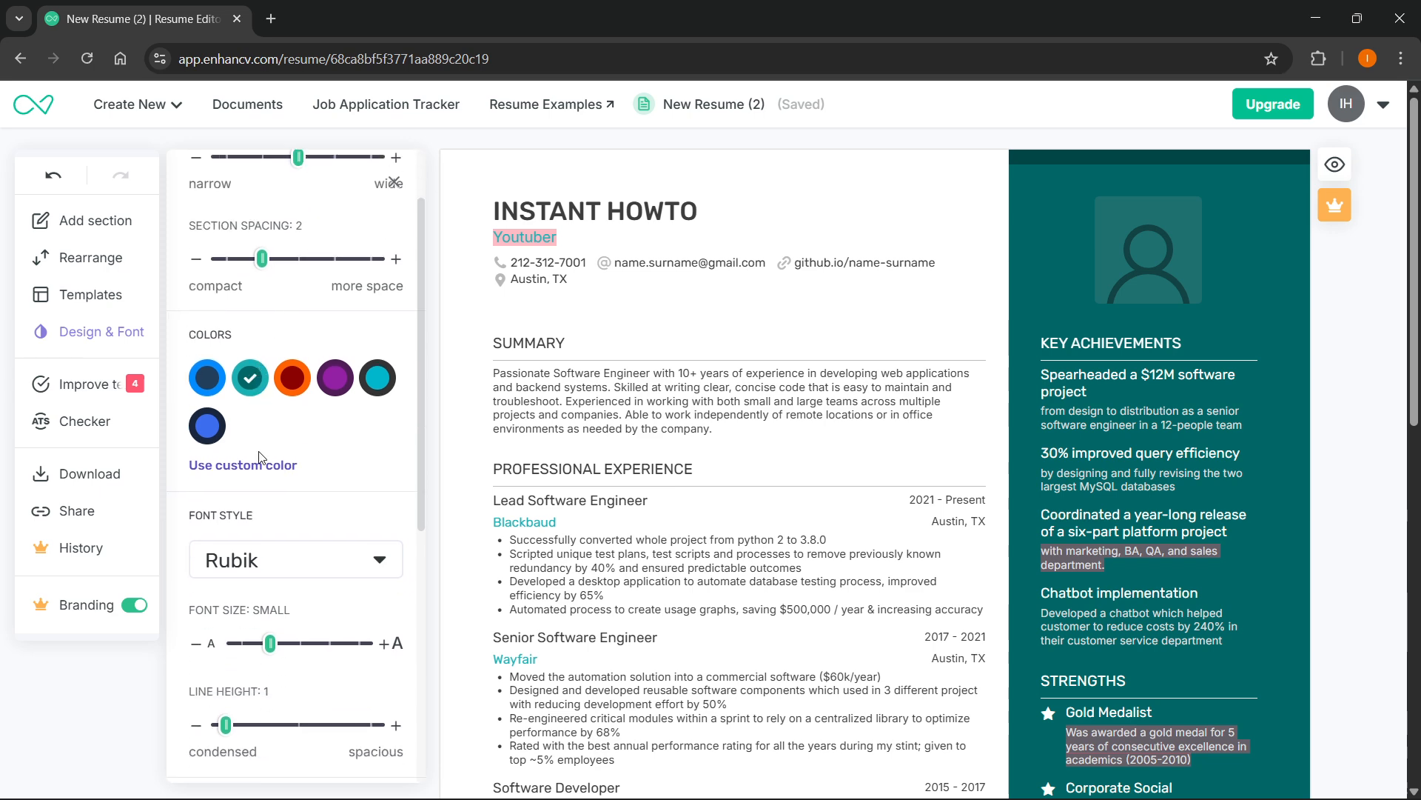
scroll(272, 529, down, 1)
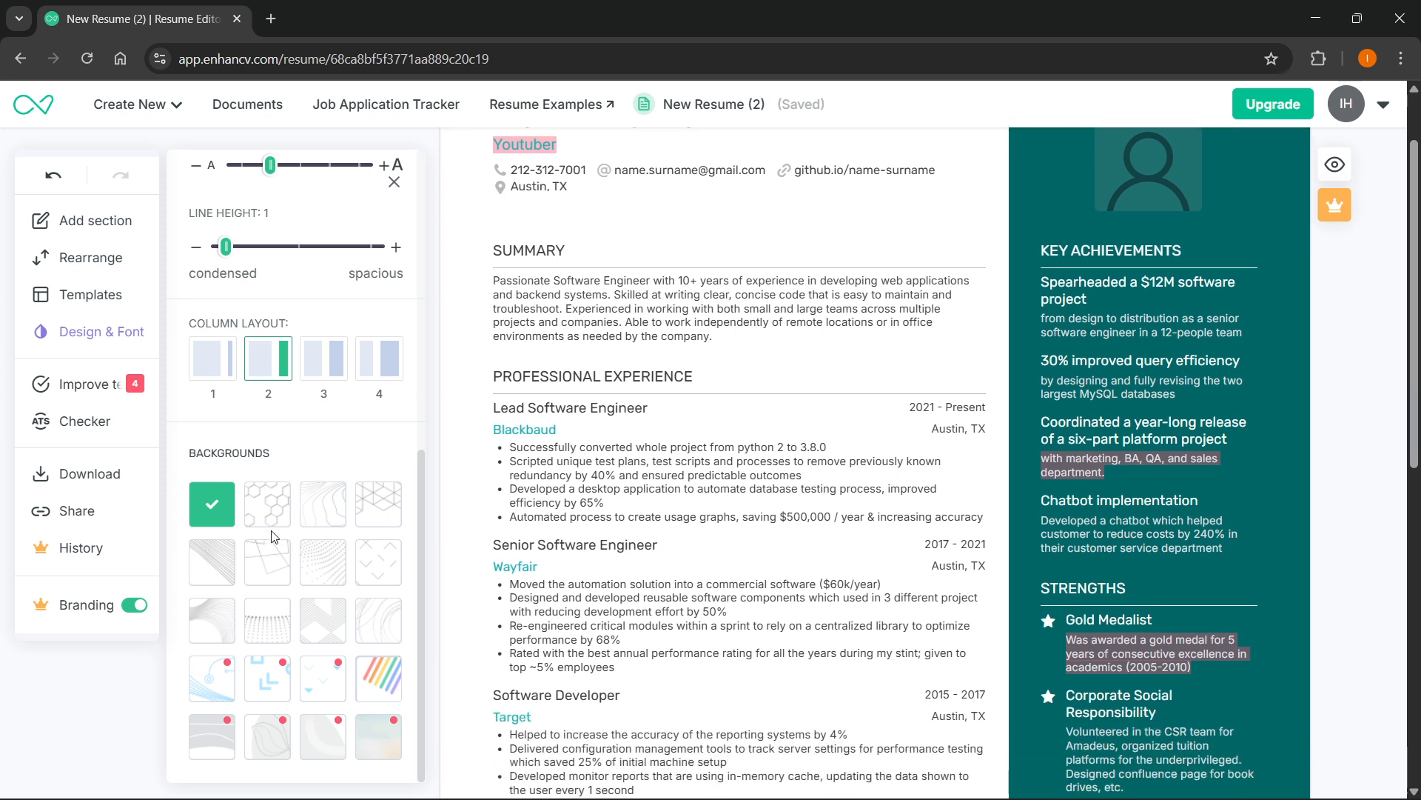
click(383, 516)
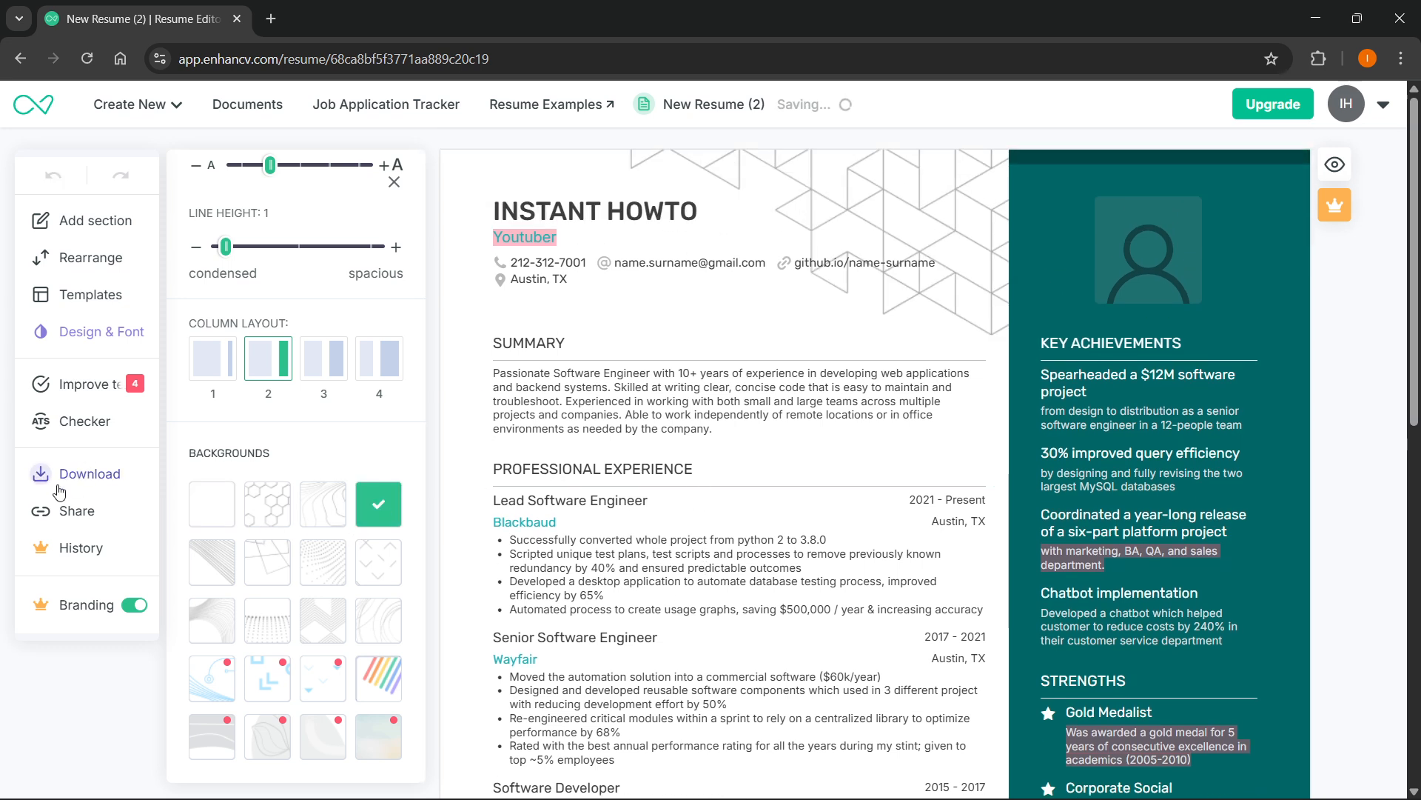
Review the text improvement options and the ATS checker's job description form, leaving the form empty.
click(102, 387)
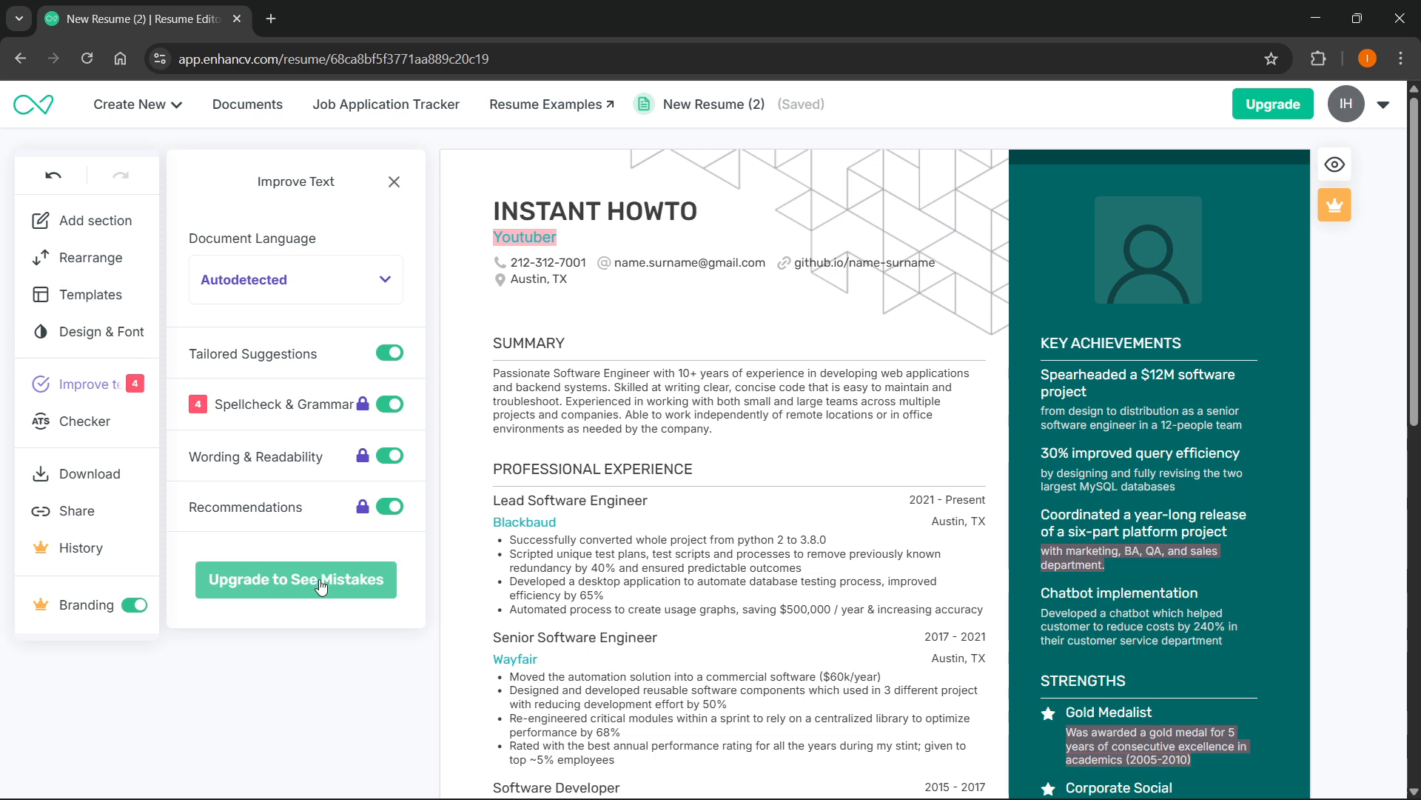
click(137, 419)
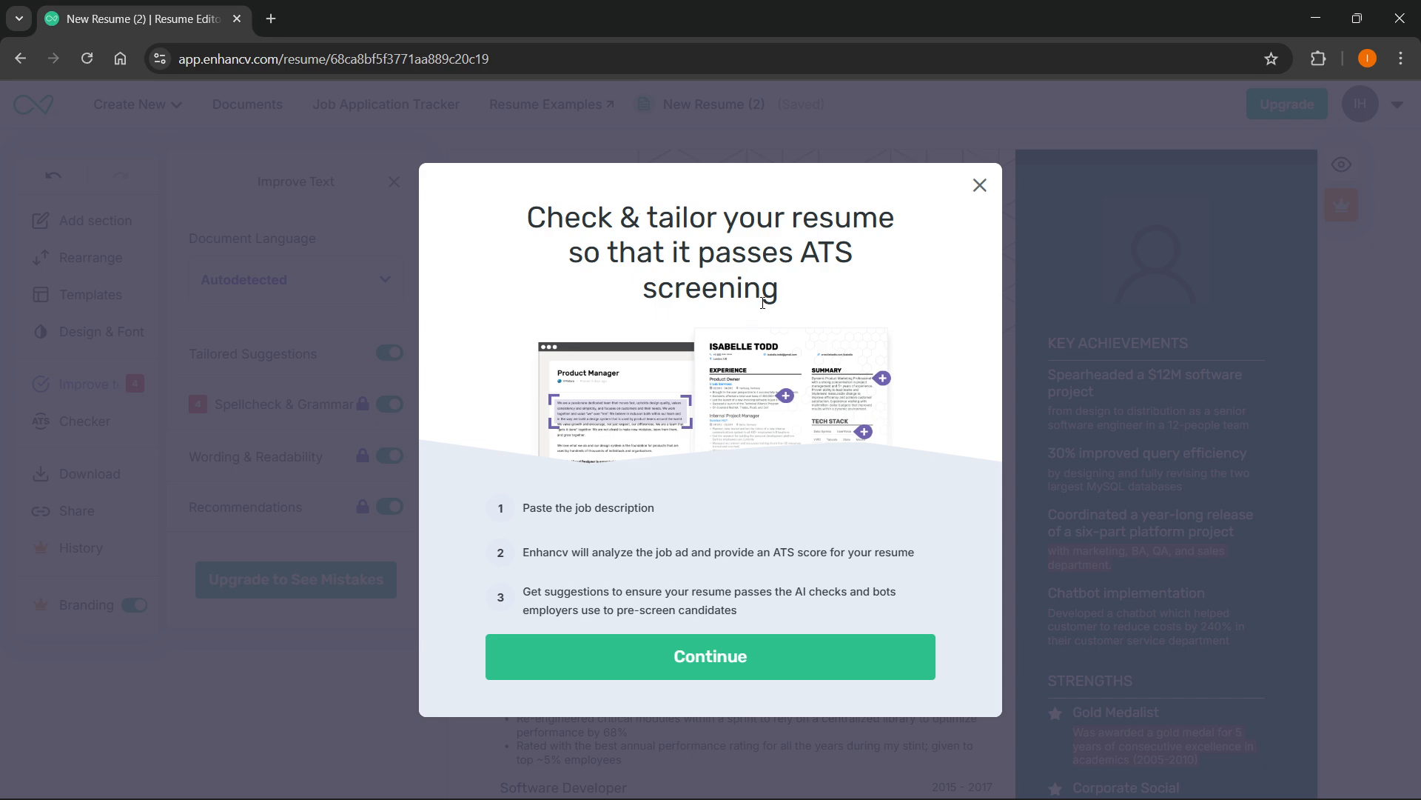
click(733, 666)
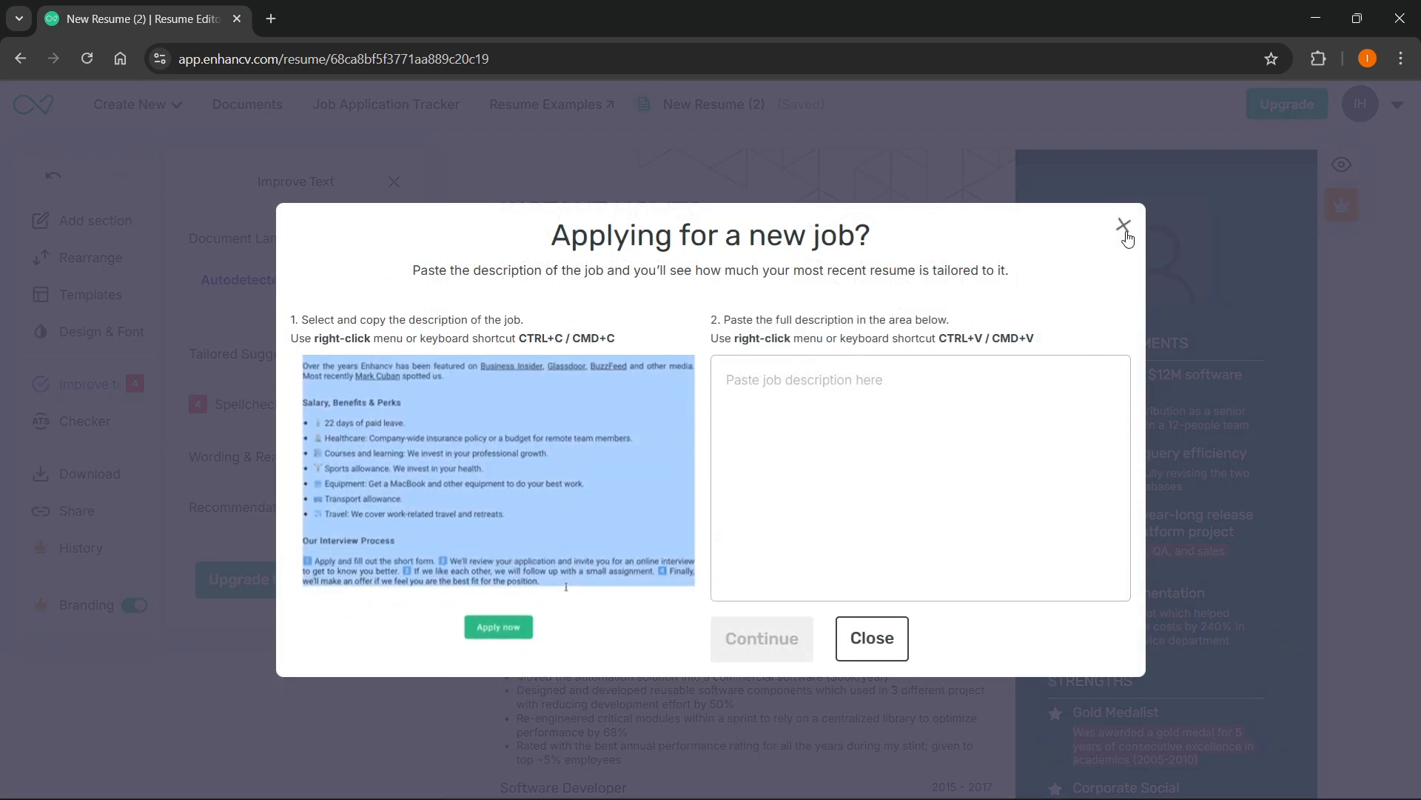
click(1123, 225)
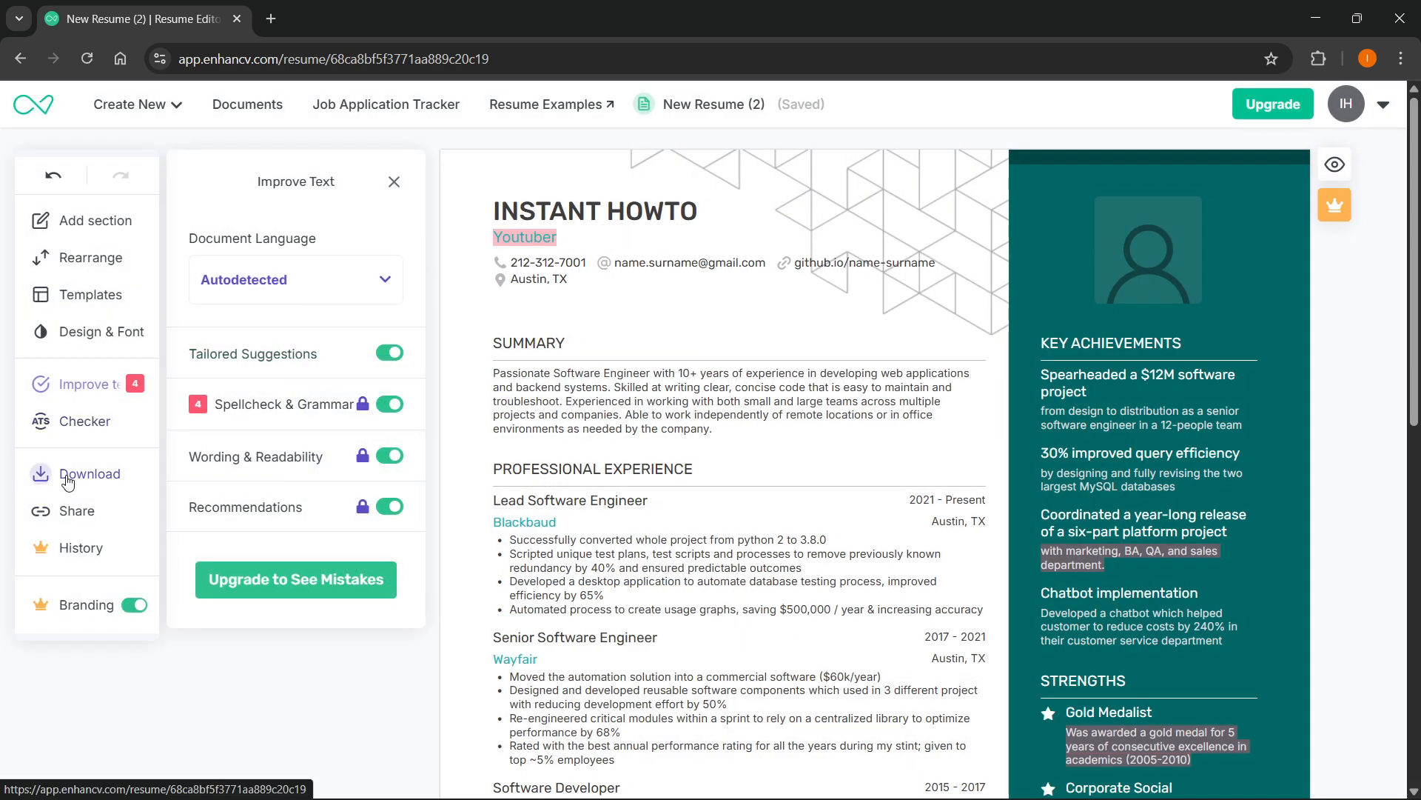
Enable the public share link and comments from friends for the resume.
click(74, 511)
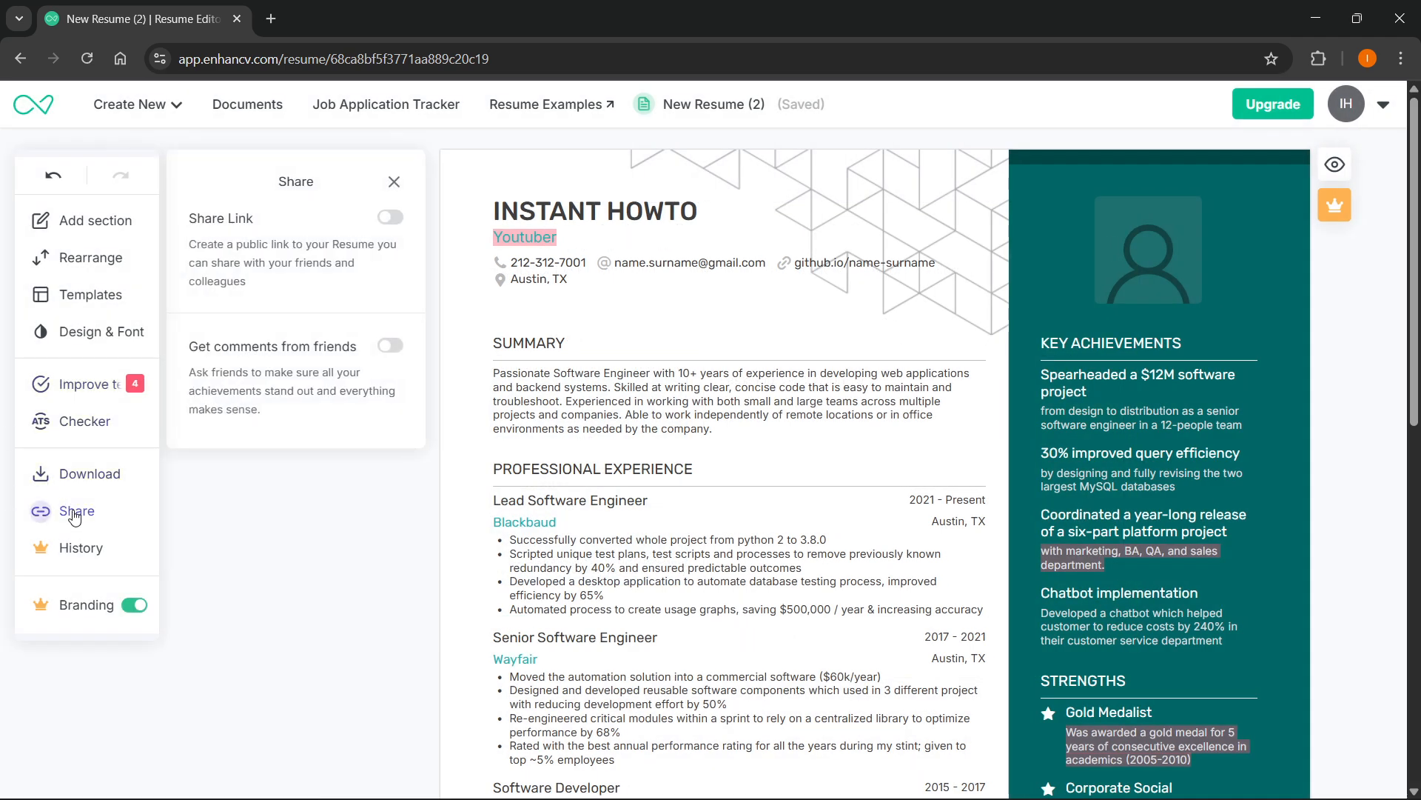
click(397, 216)
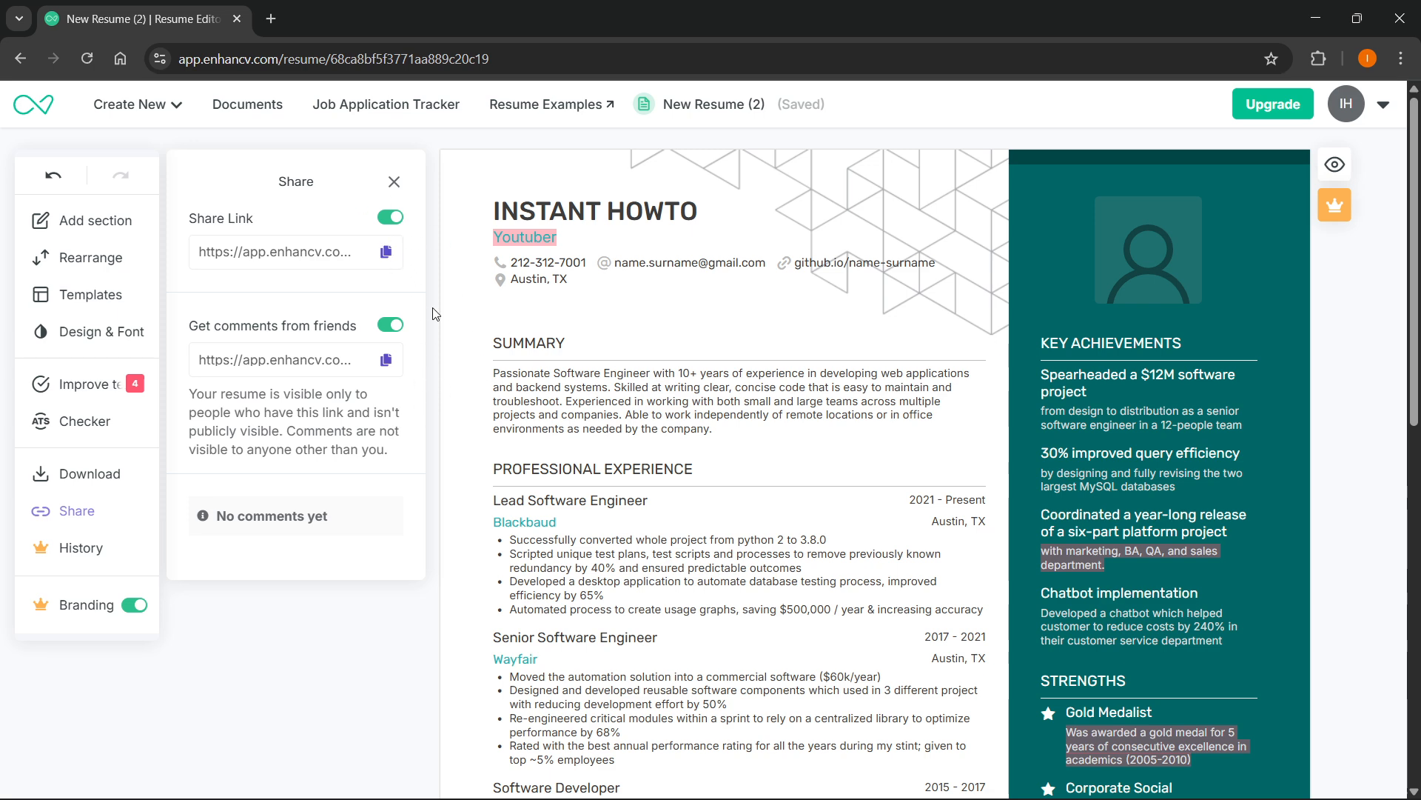
Try to download the resume, dismiss the upgrade offer and look over the whole page.
click(124, 479)
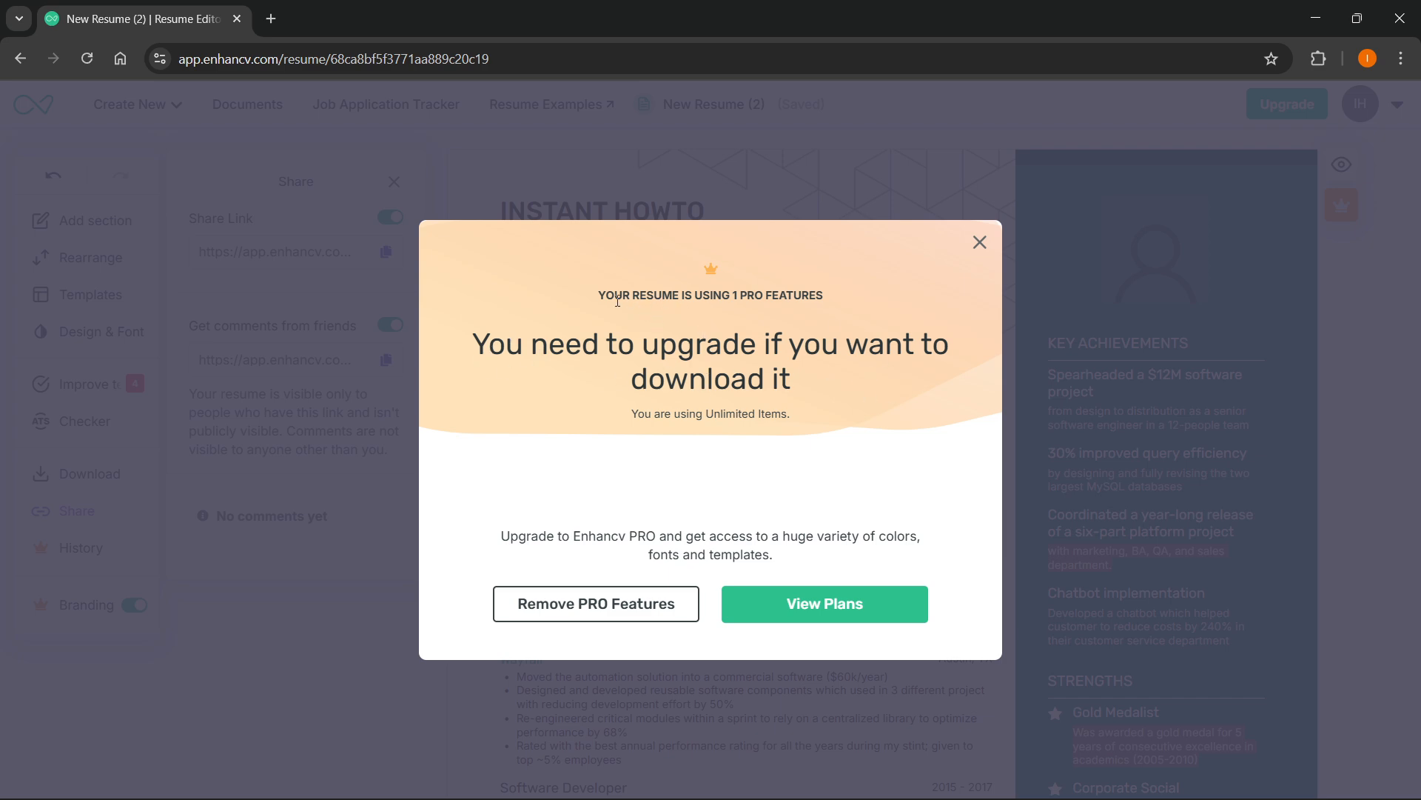
click(980, 243)
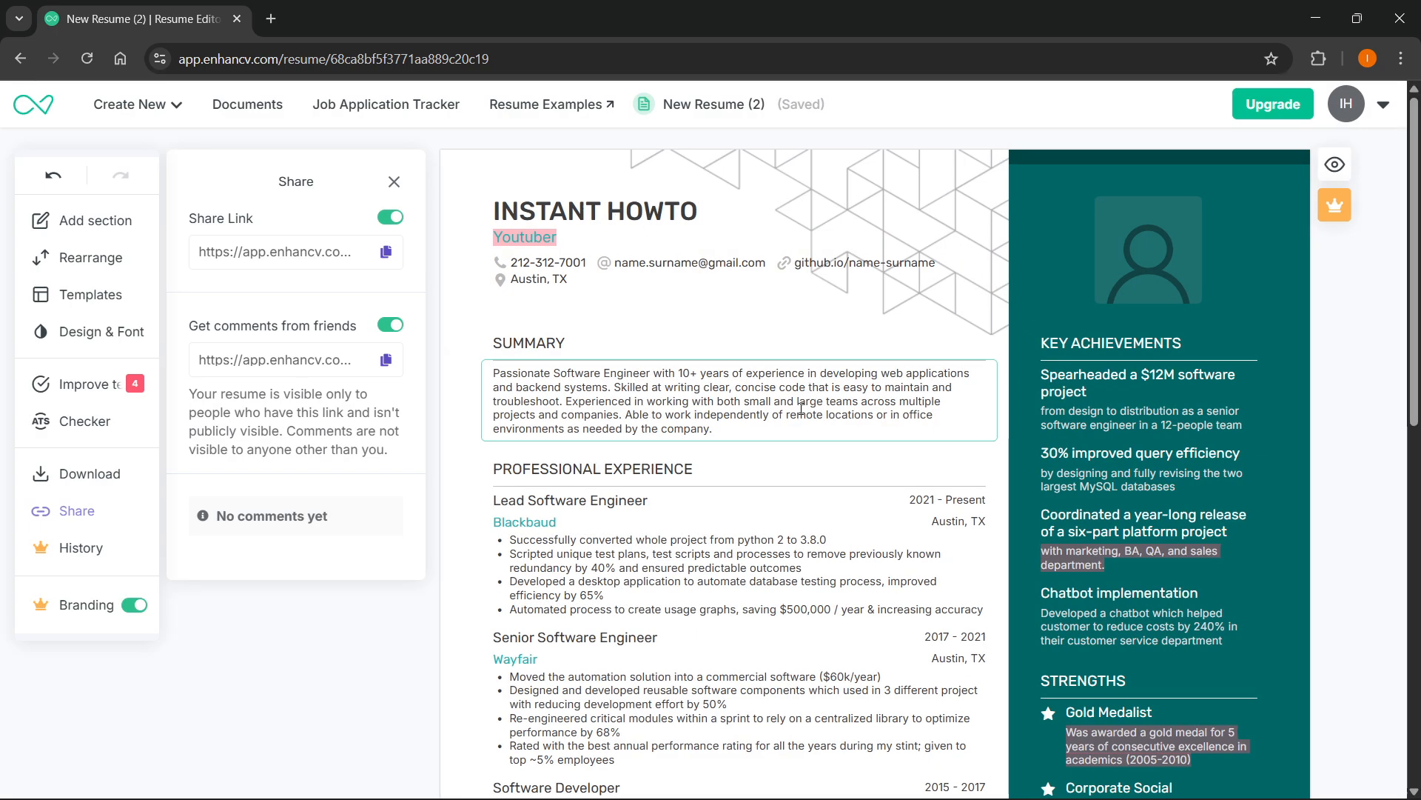
scroll(737, 418, down, 10)
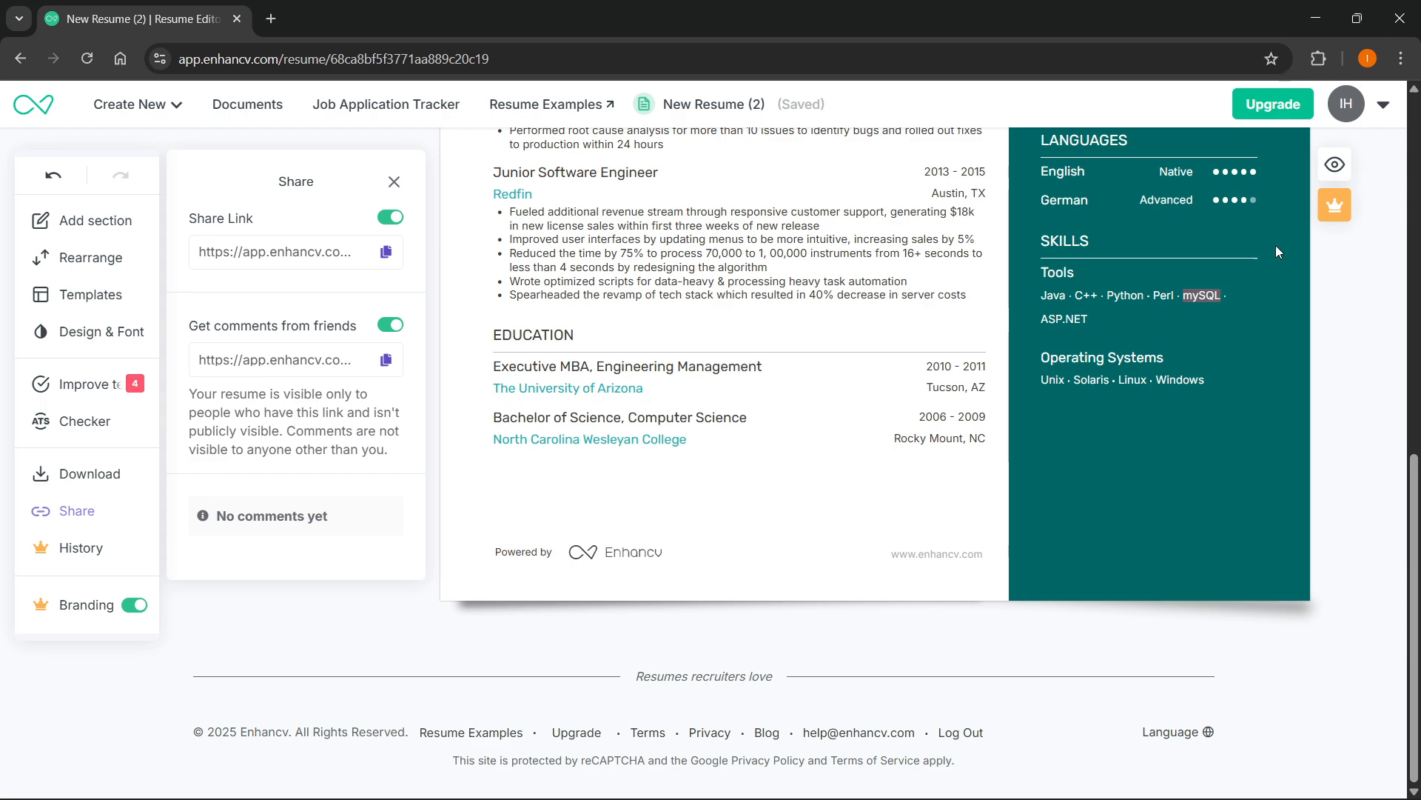
scroll(1158, 348, up, 10)
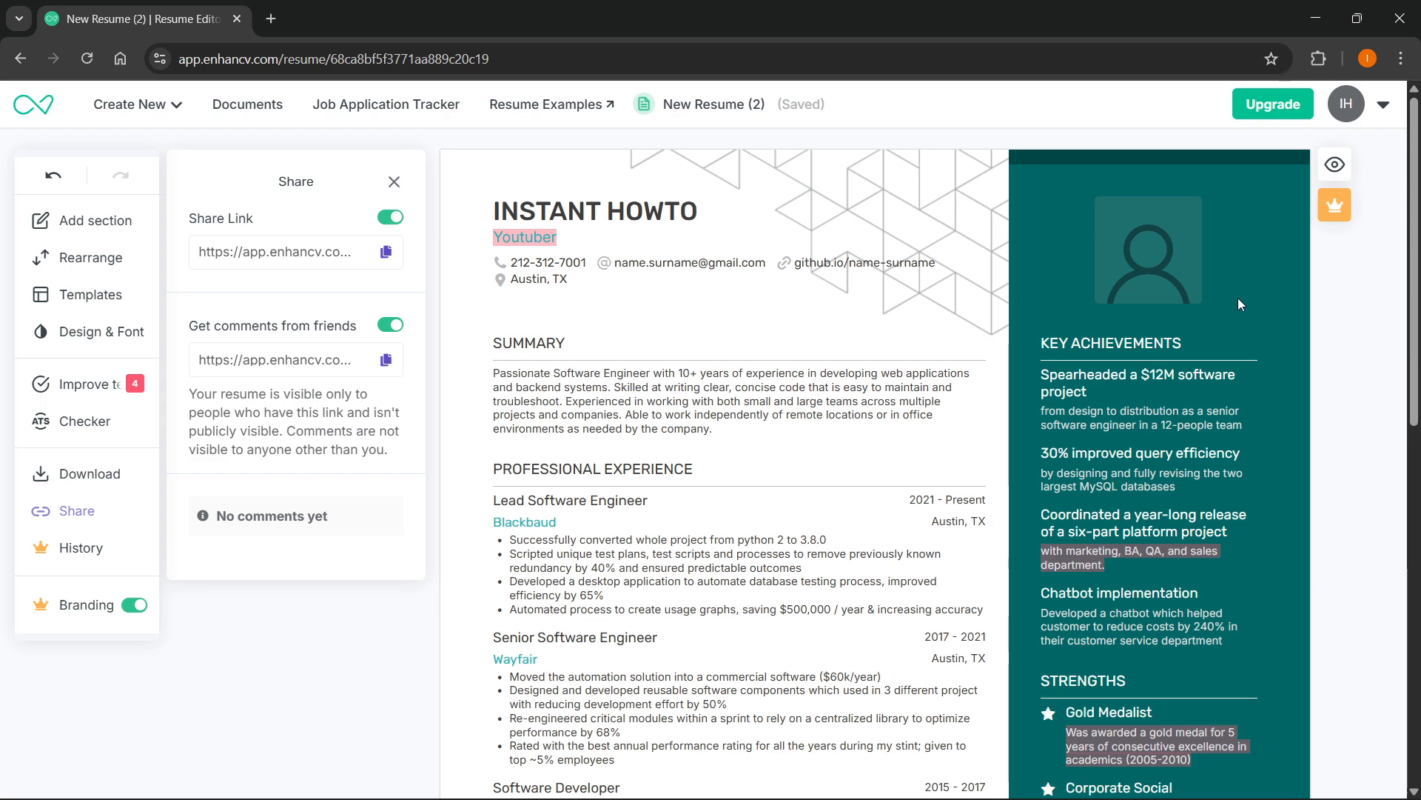
Close the sharing options, turn off the Enhancv branding and preview the resume.
click(394, 181)
click(134, 605)
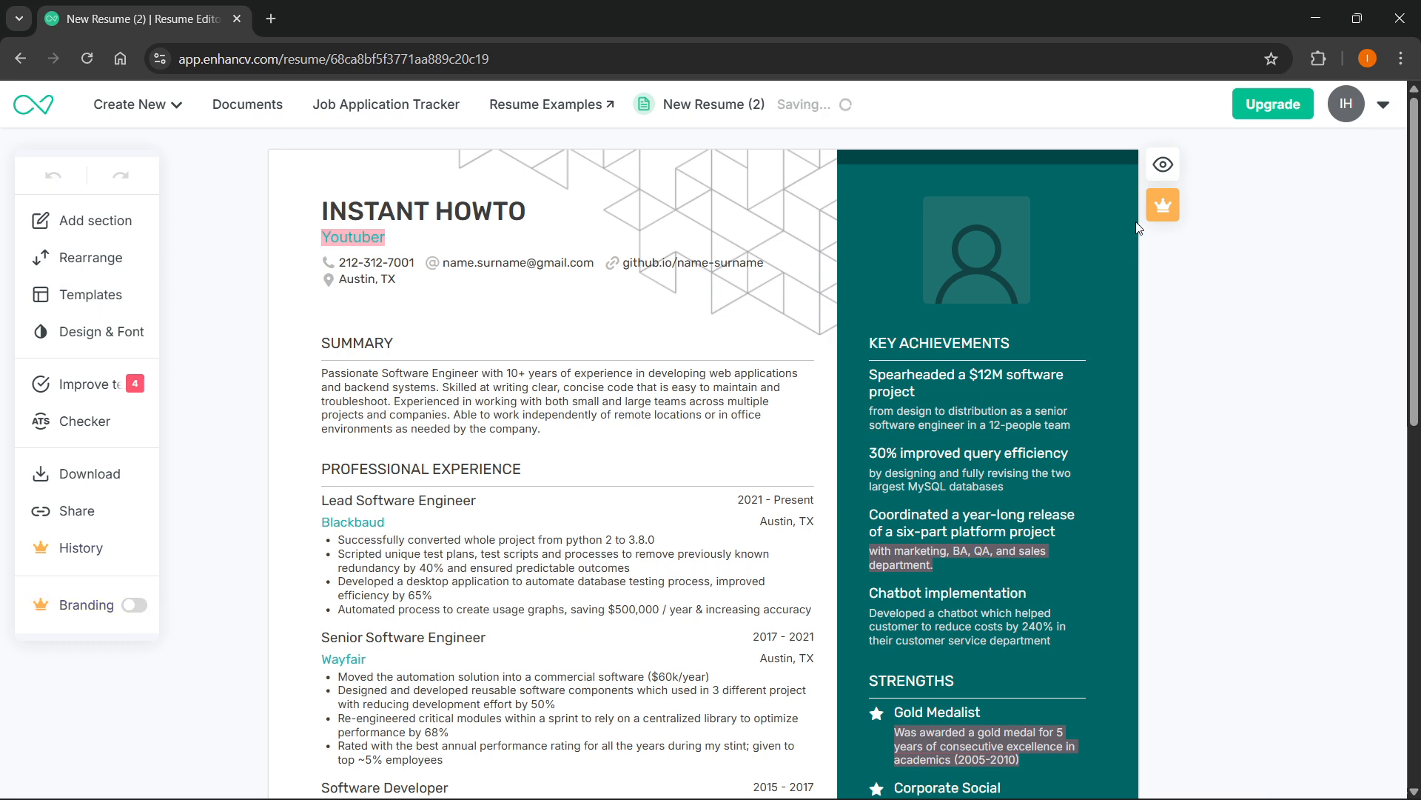
click(1168, 174)
scroll(858, 440, down, 5)
scroll(857, 441, up, 5)
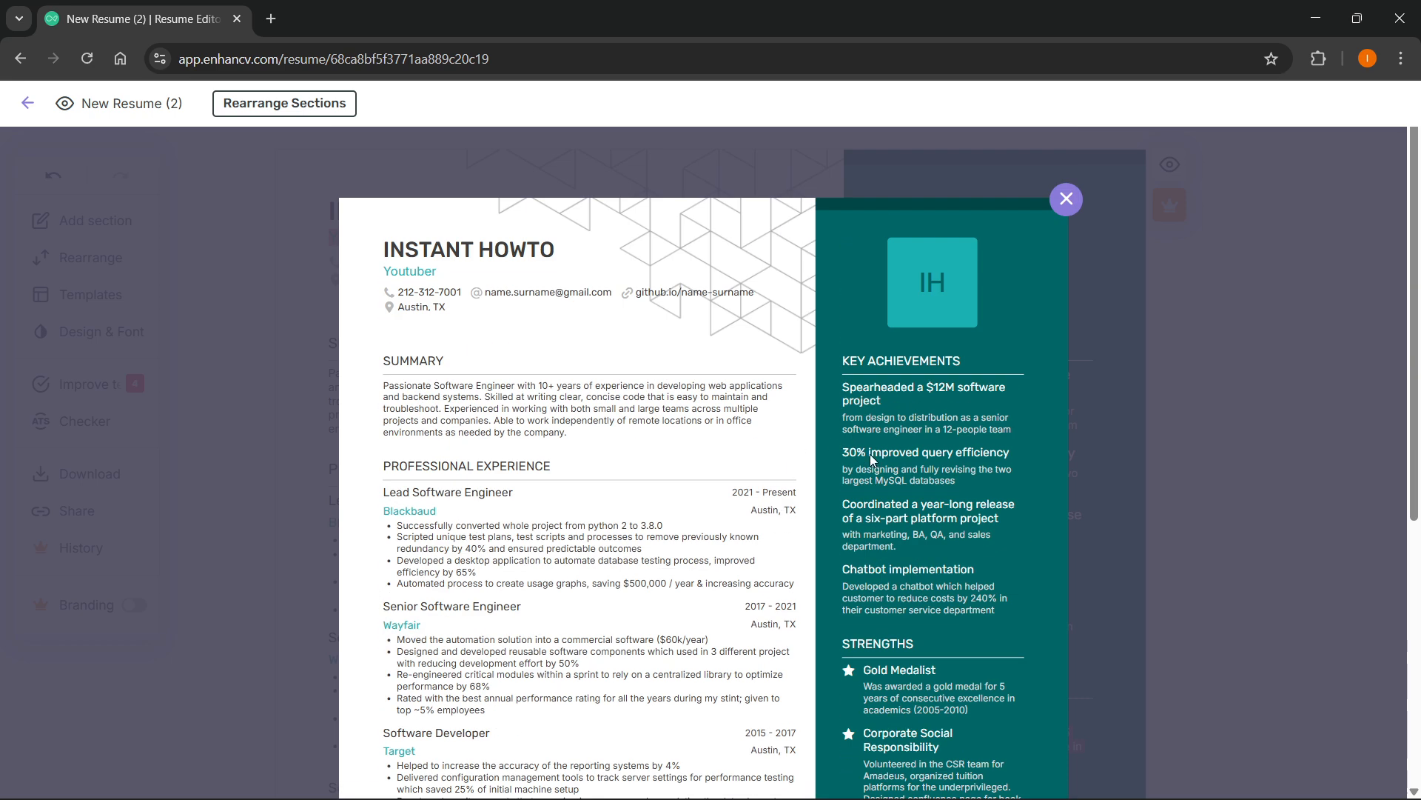
click(1101, 206)
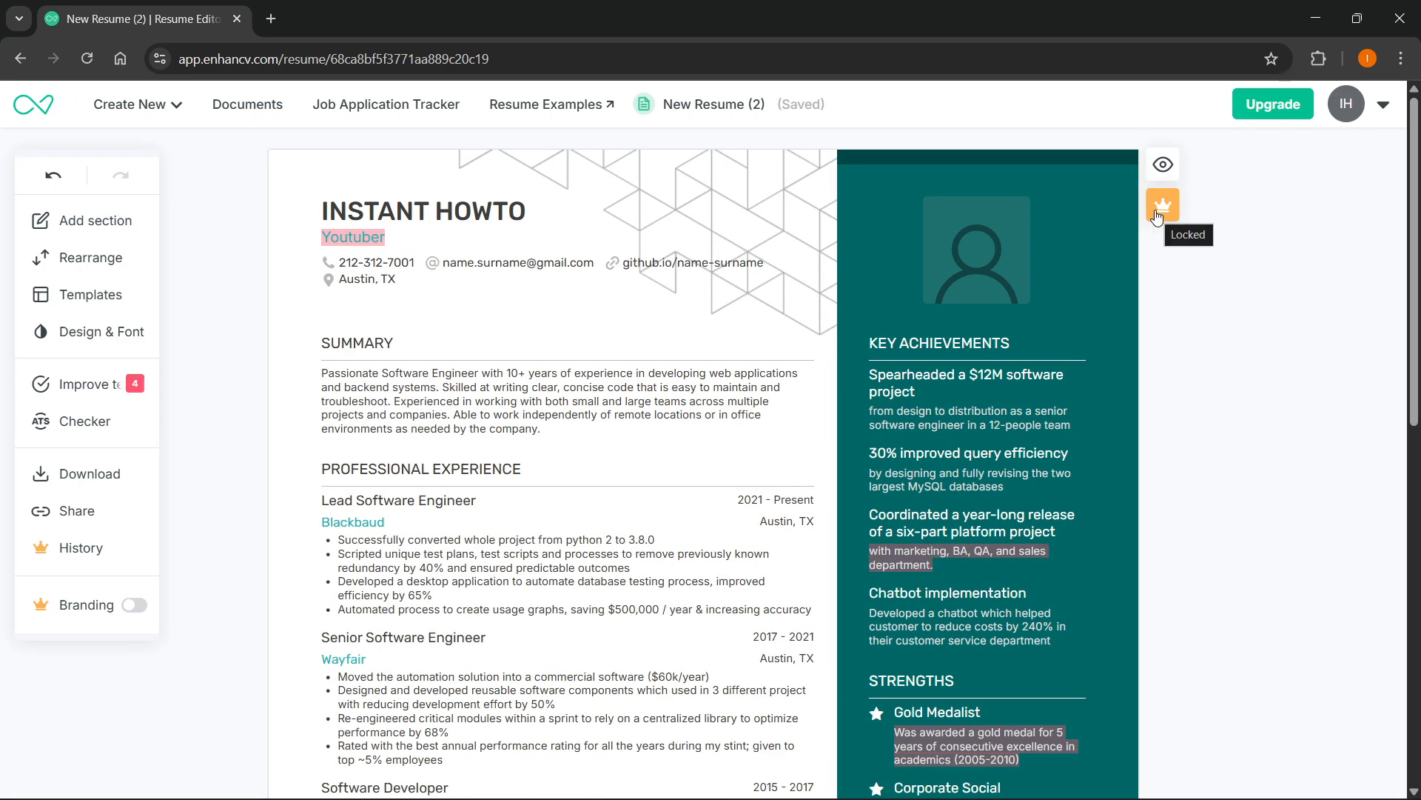
Remove the PRO features from the resume by switching it to the free version.
click(1159, 215)
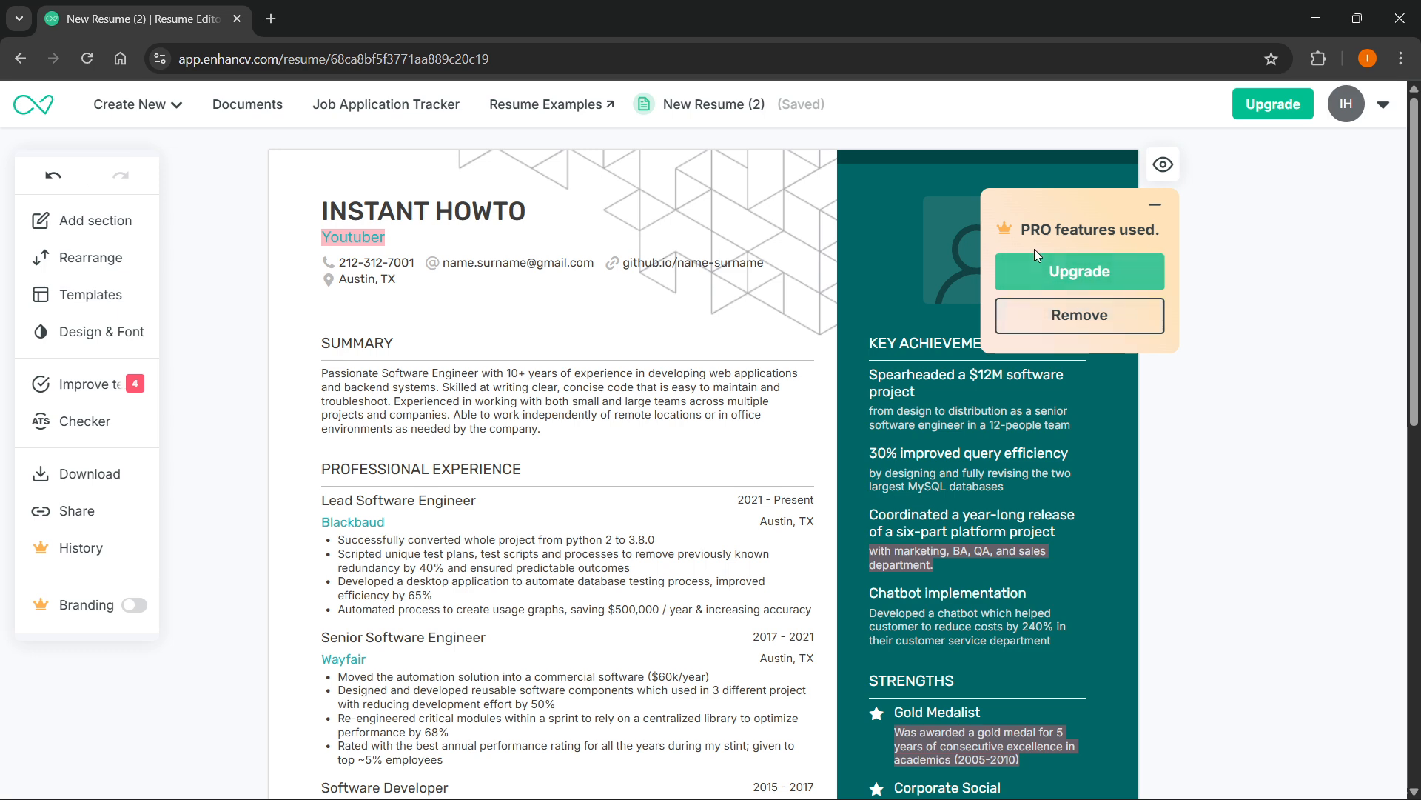
click(1104, 320)
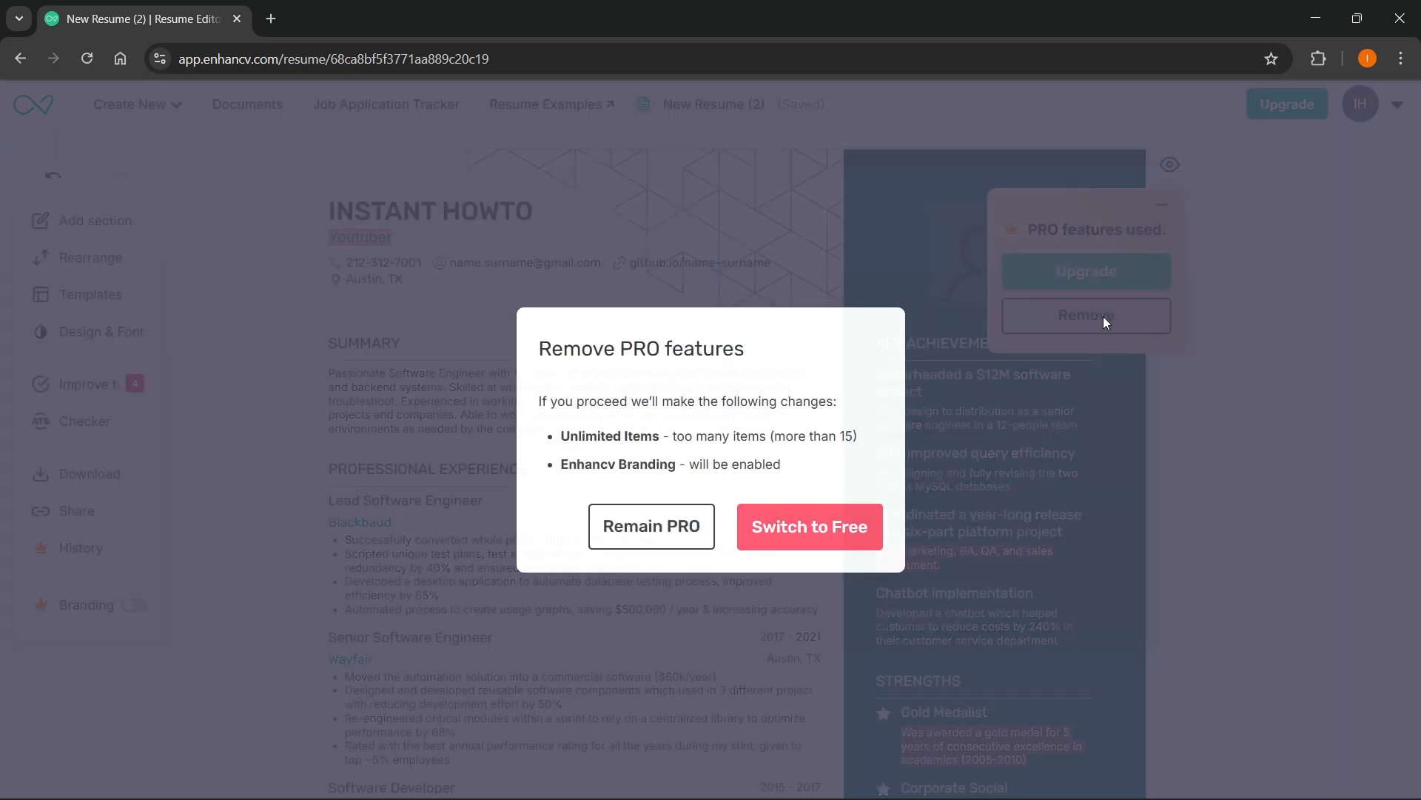
click(789, 535)
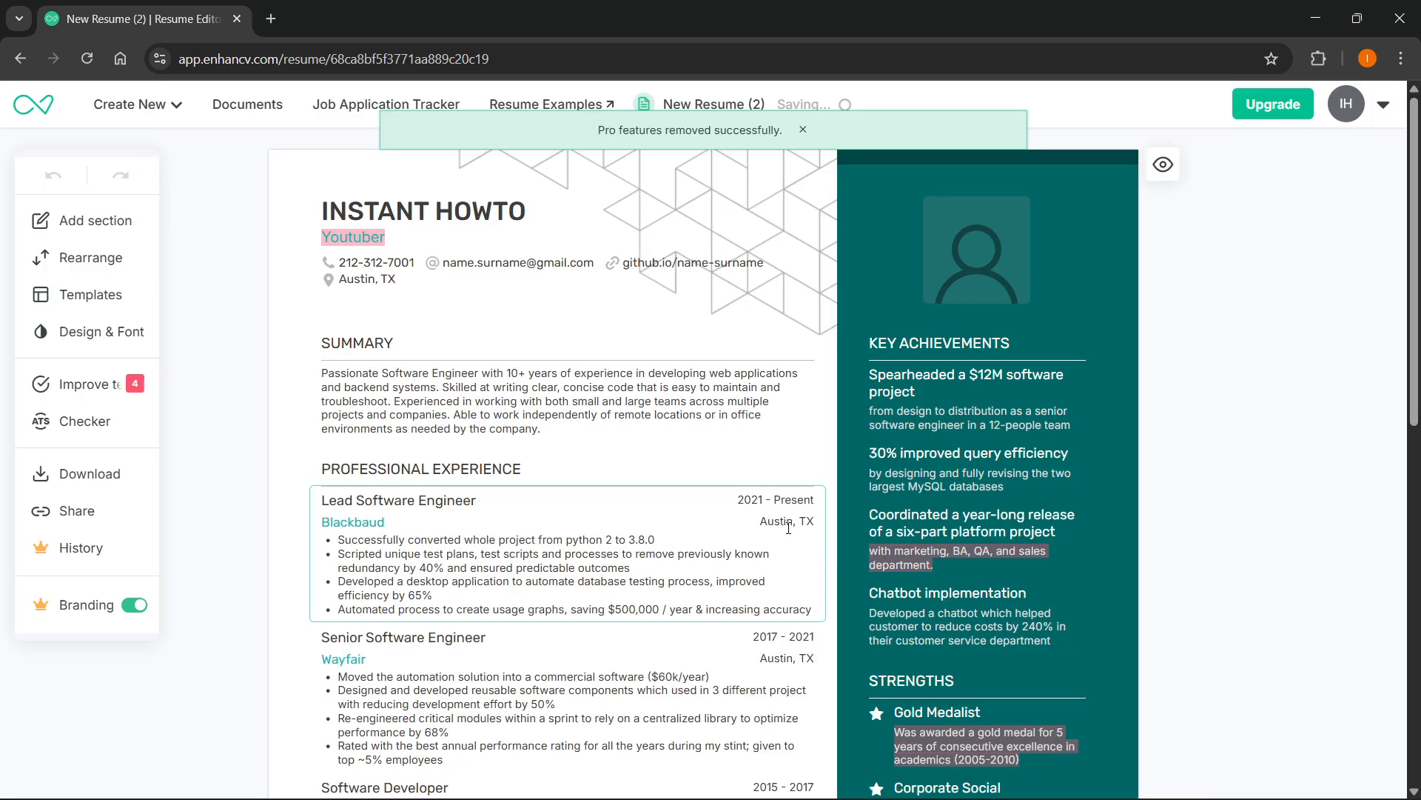
scroll(734, 408, down, 1)
scroll(734, 408, up, 1)
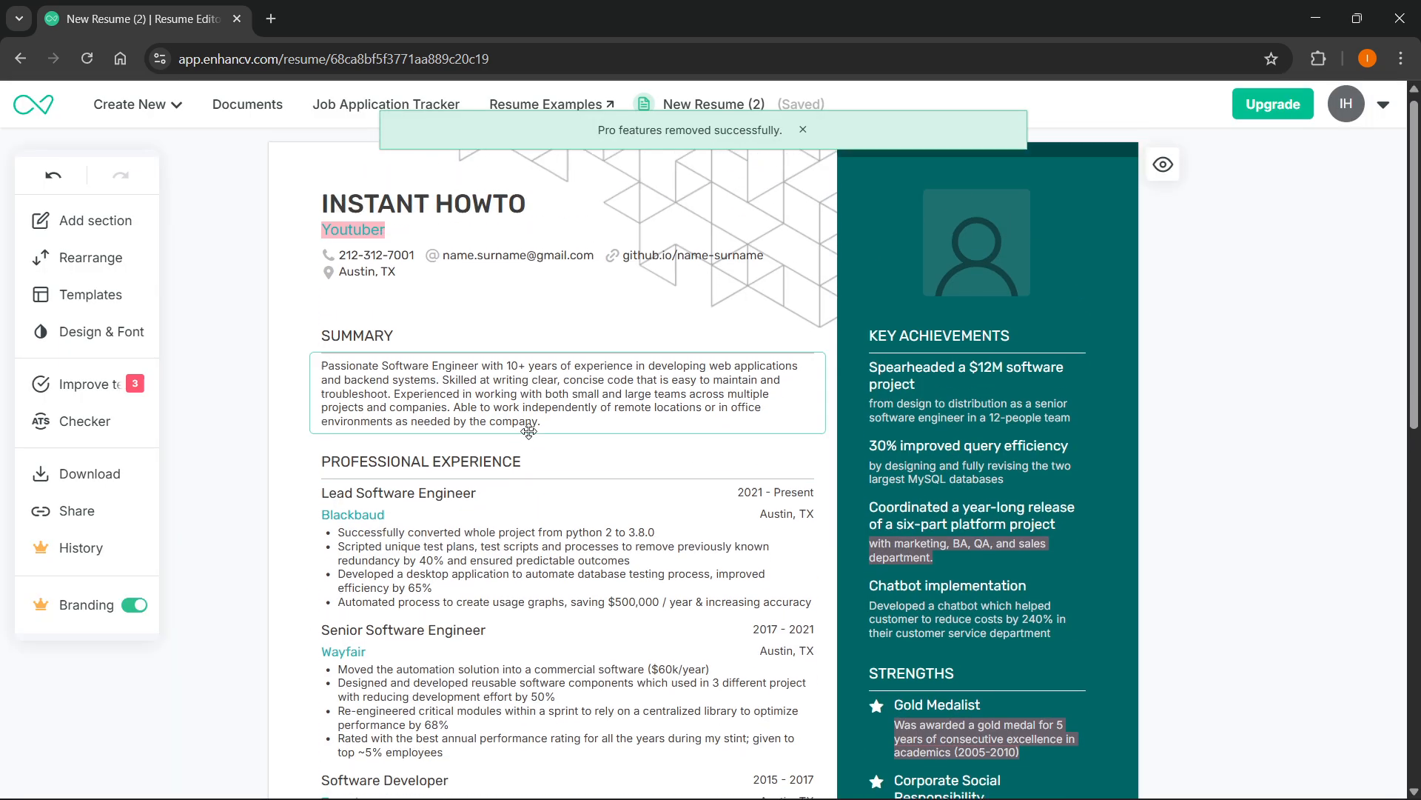
Check the download formats offered for the resume without downloading, and look over the full page.
click(87, 477)
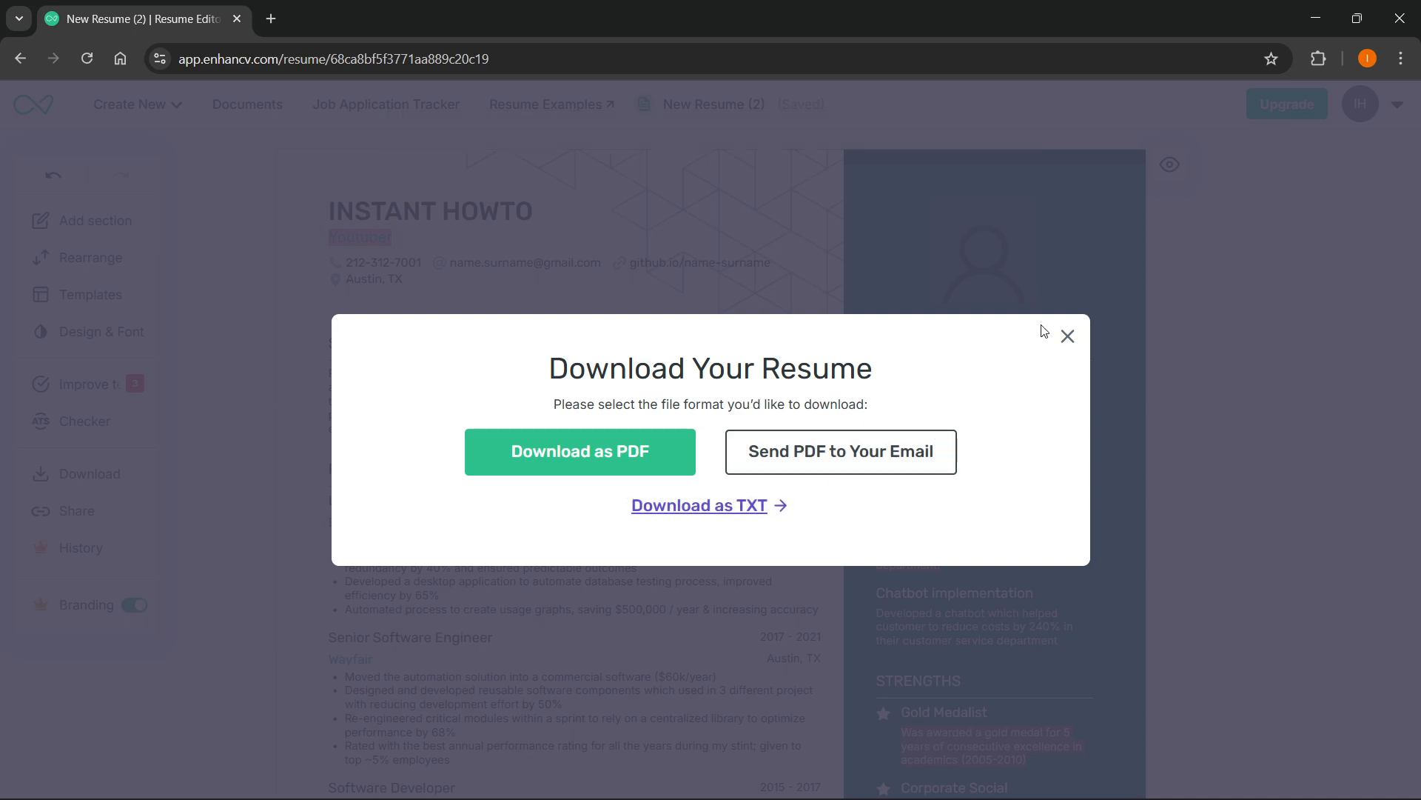
click(1068, 335)
scroll(773, 479, down, 10)
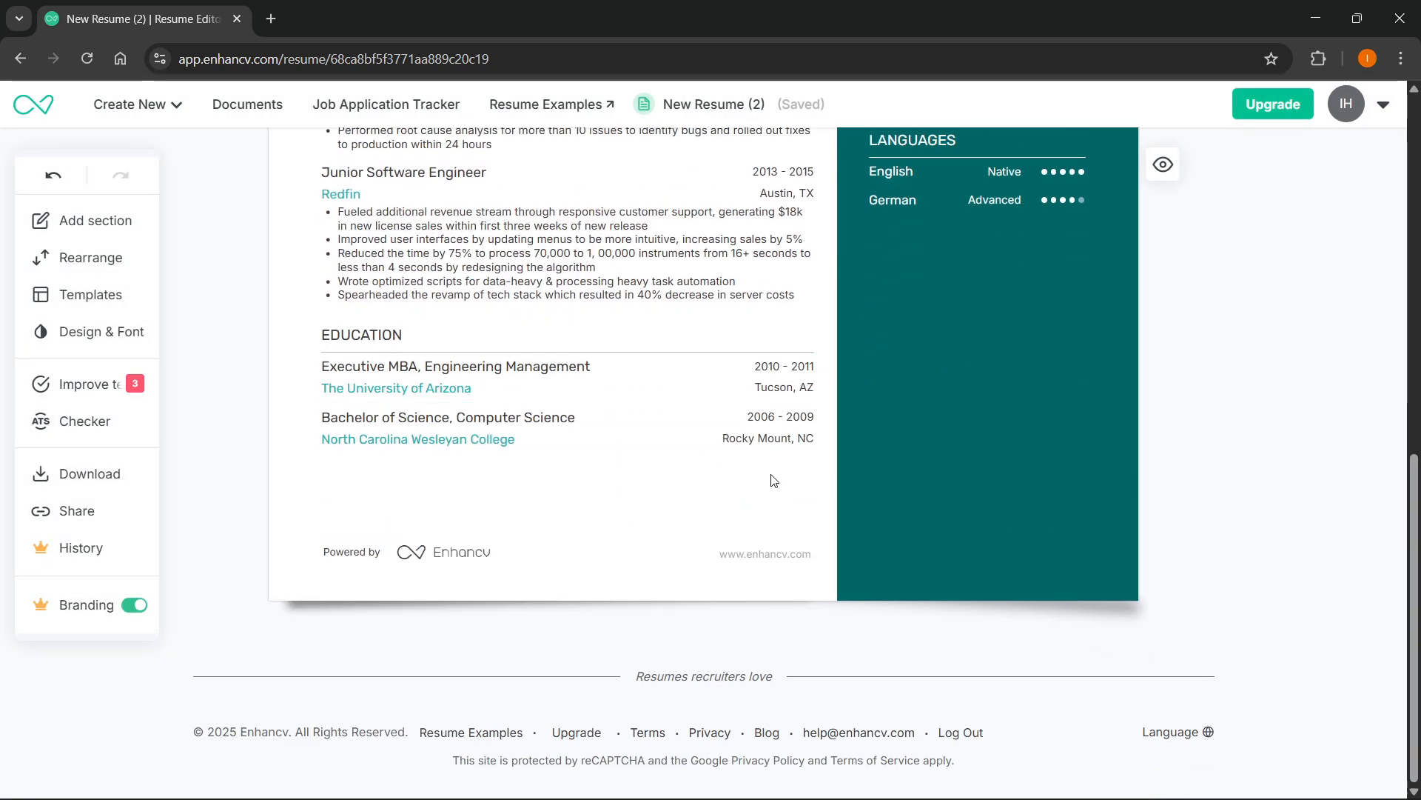
scroll(773, 480, up, 15)
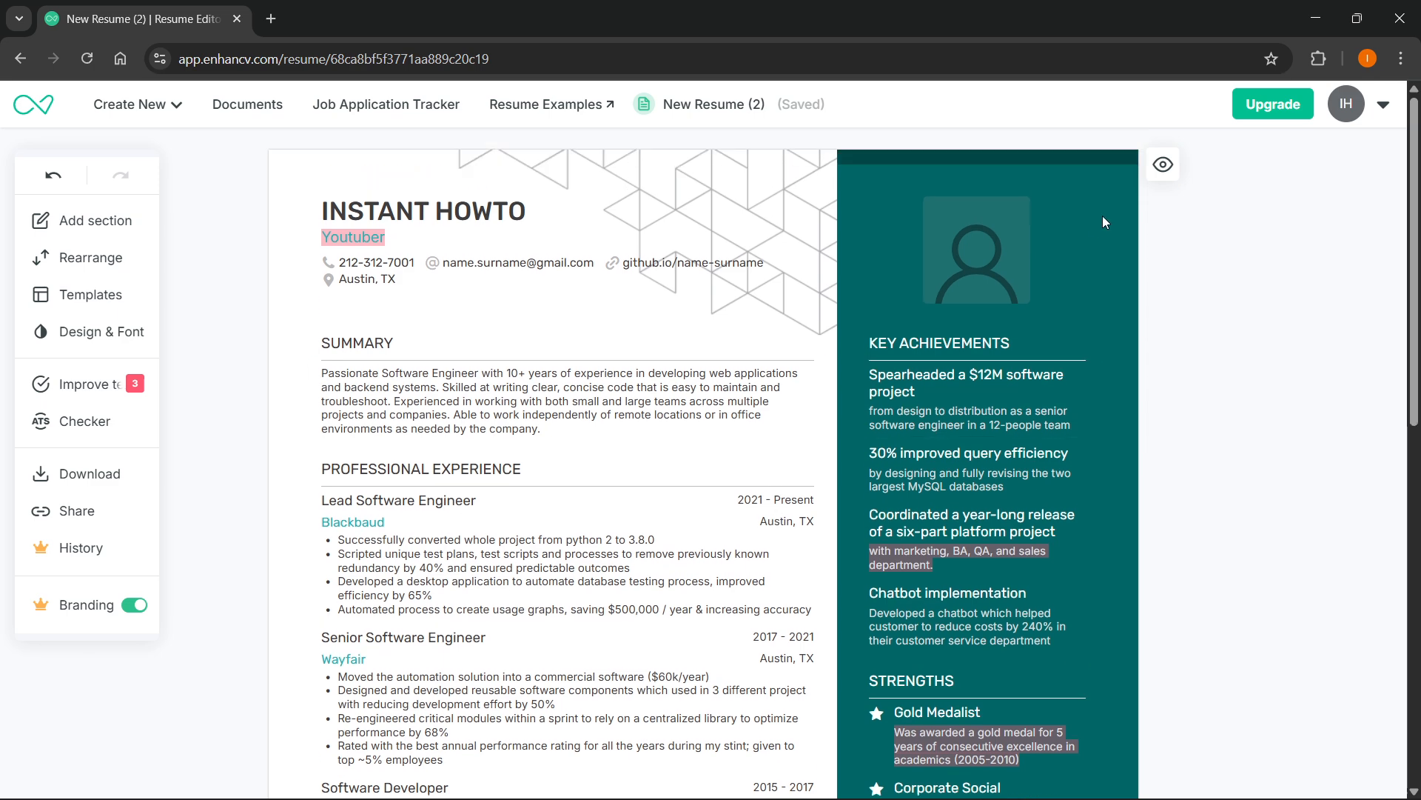
View the Enhancv upgrade plans and their pricing, and return to the resume editor.
click(1275, 110)
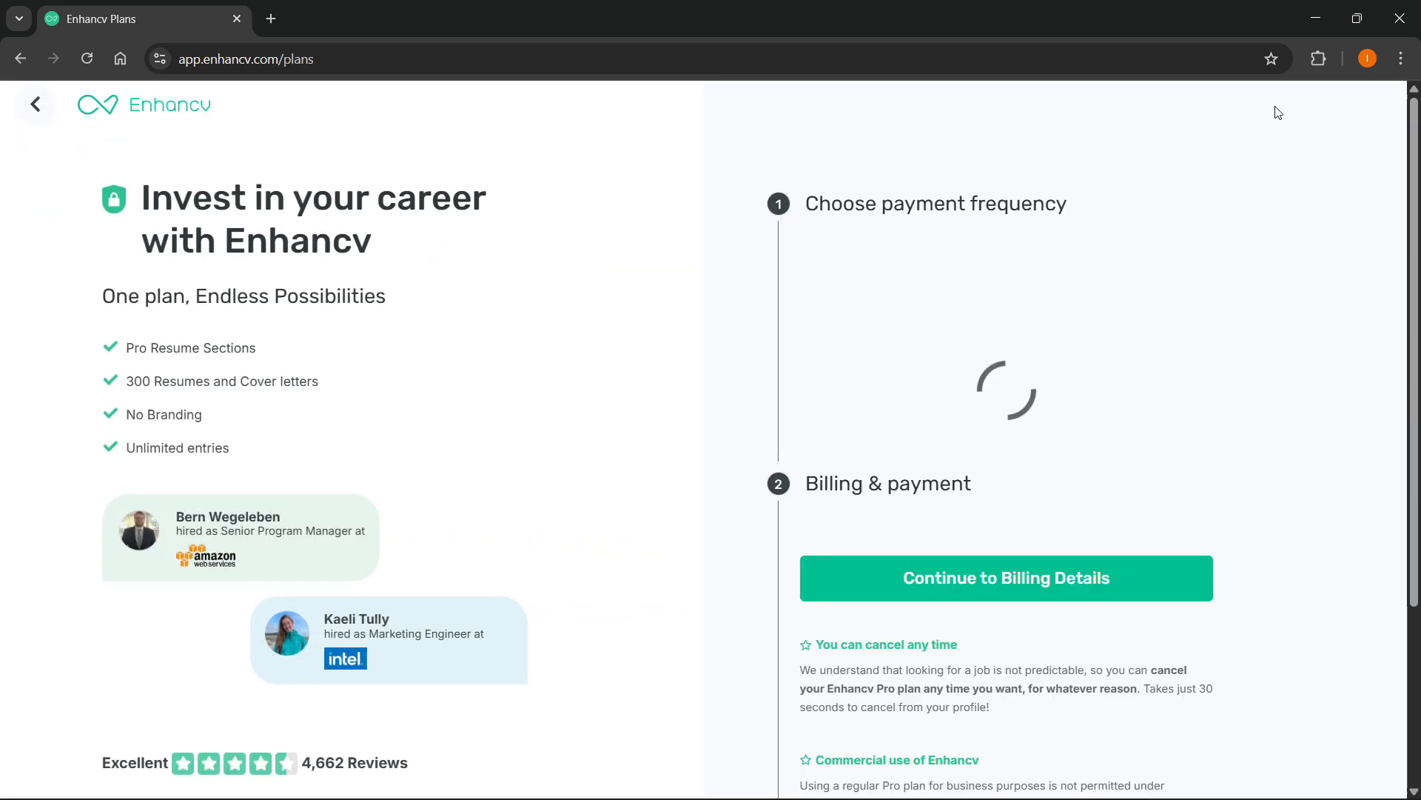
scroll(1009, 385, down, 3)
scroll(966, 397, up, 3)
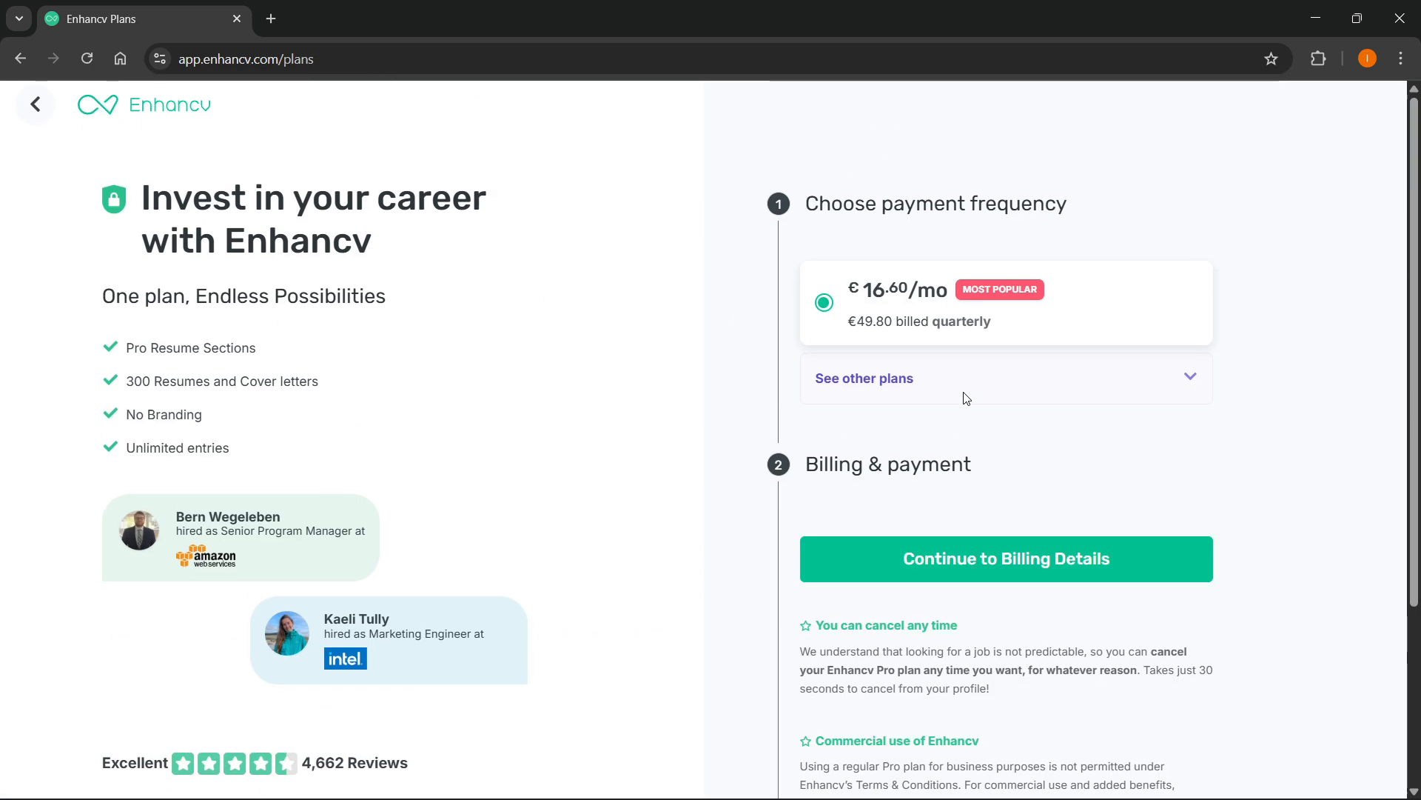
click(34, 110)
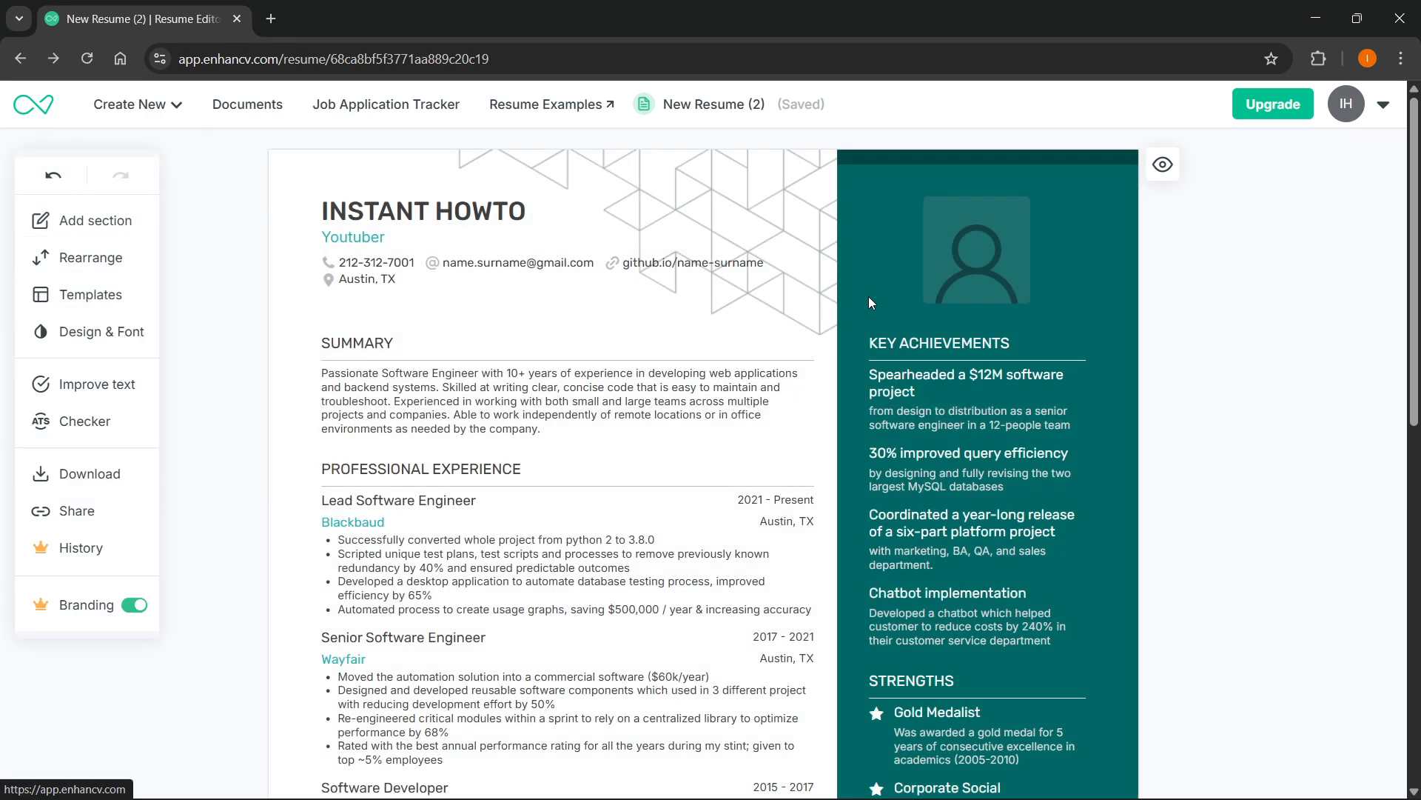